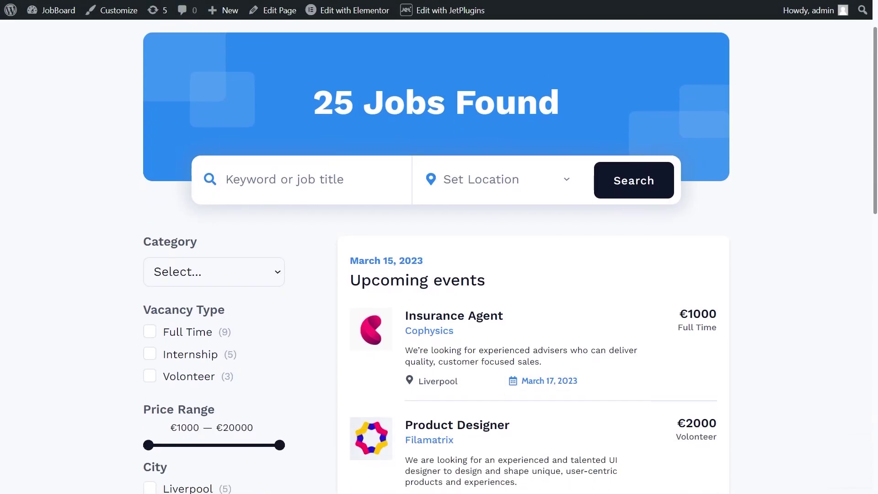
Step: Scroll the Find Jobs page, then enable Use Custom Query on the listing grid and view the query list
scroll(439, 256, "down", 4)
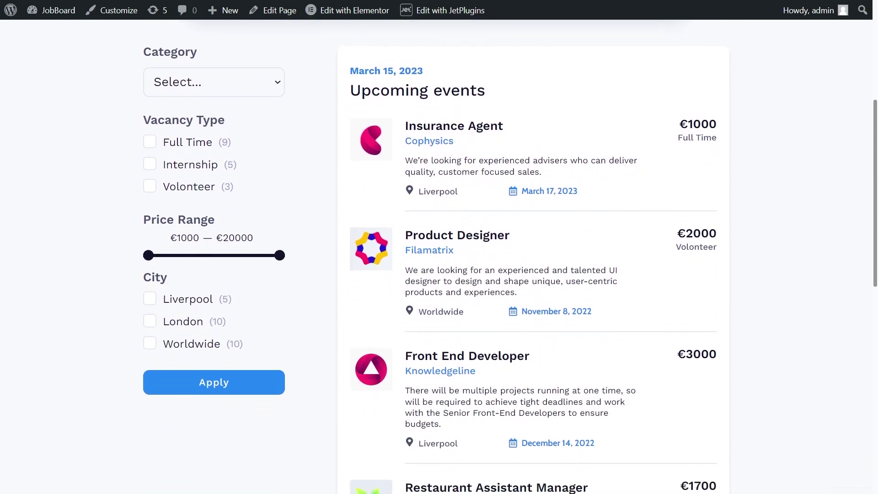
scroll(439, 256, "down", 4)
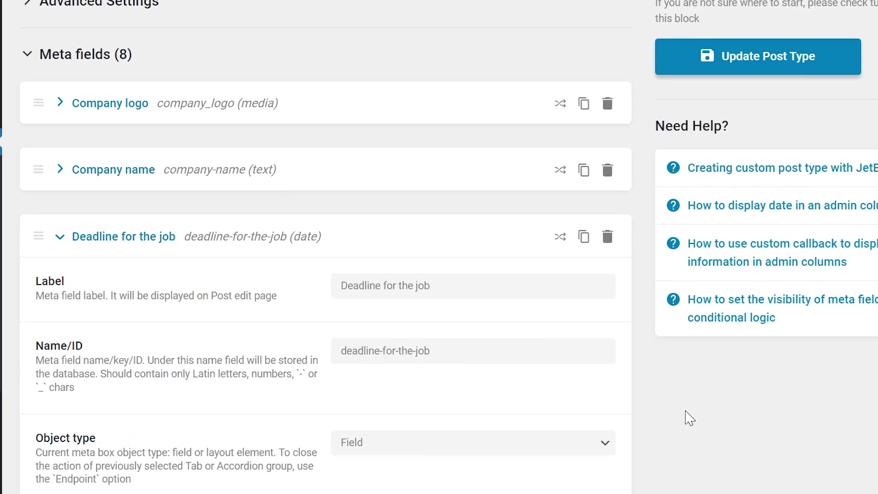
scroll(746, 387, "down", 10)
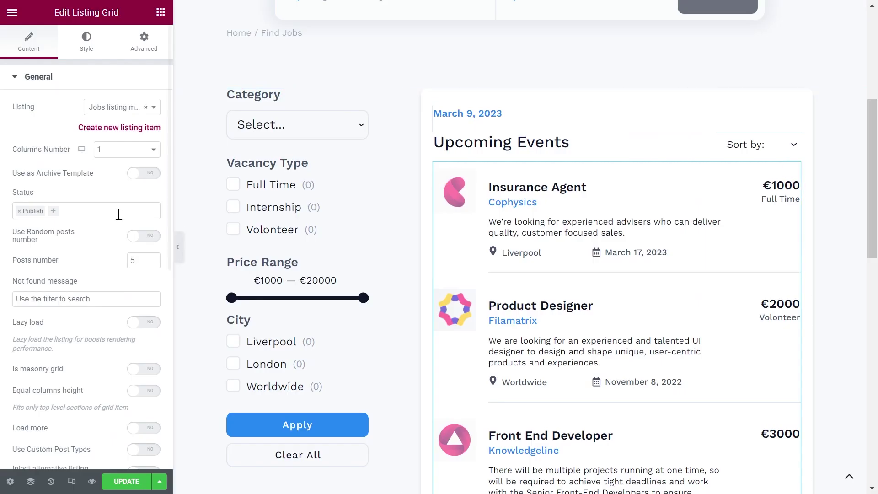
scroll(69, 206, "down", 10)
left_click(19, 201)
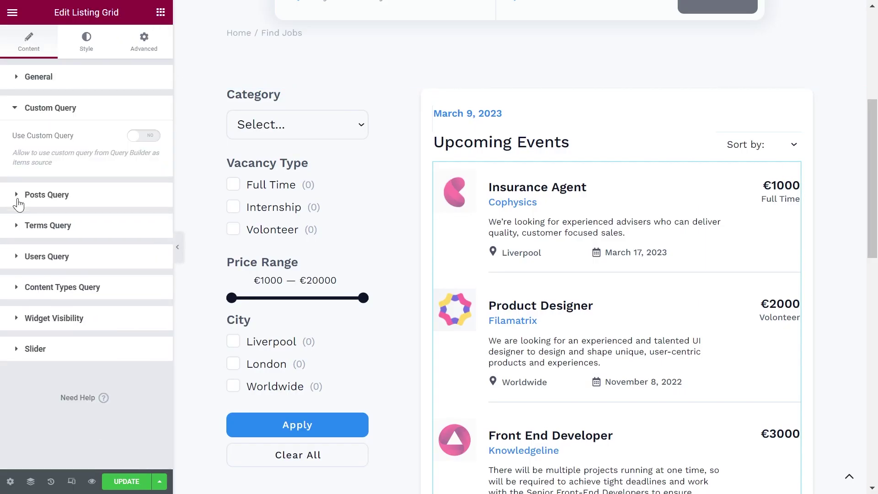
left_click(143, 135)
left_click(140, 183)
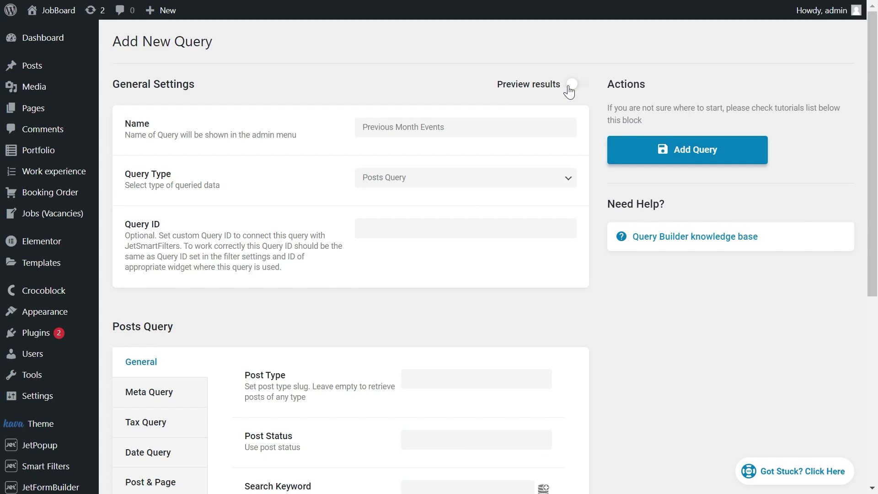
Step: Turn on the live results preview and browse the JetEngine meta field and data type options
left_click(571, 84)
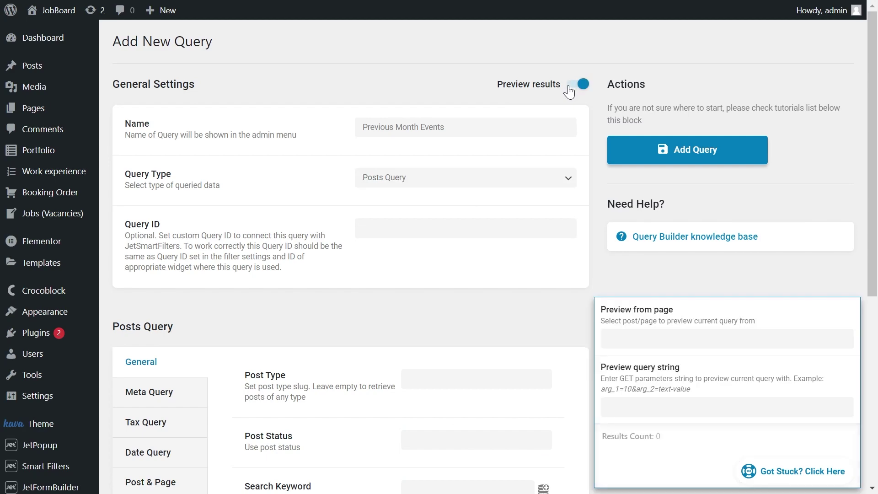
scroll(392, 215, "down", 3)
left_click(443, 241)
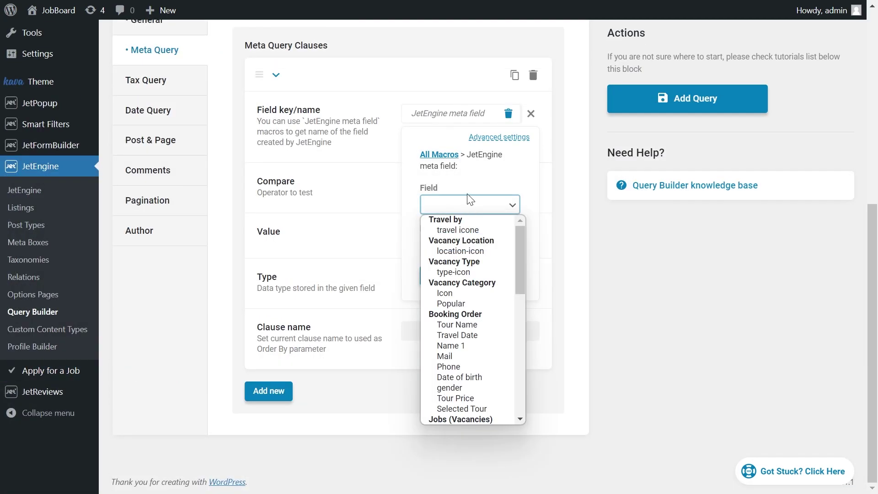
scroll(461, 245, "down", 3)
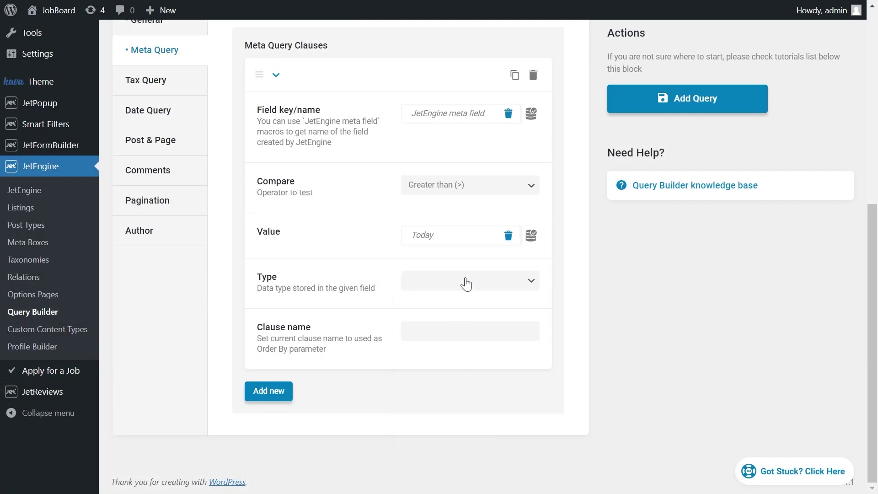
left_click(466, 284)
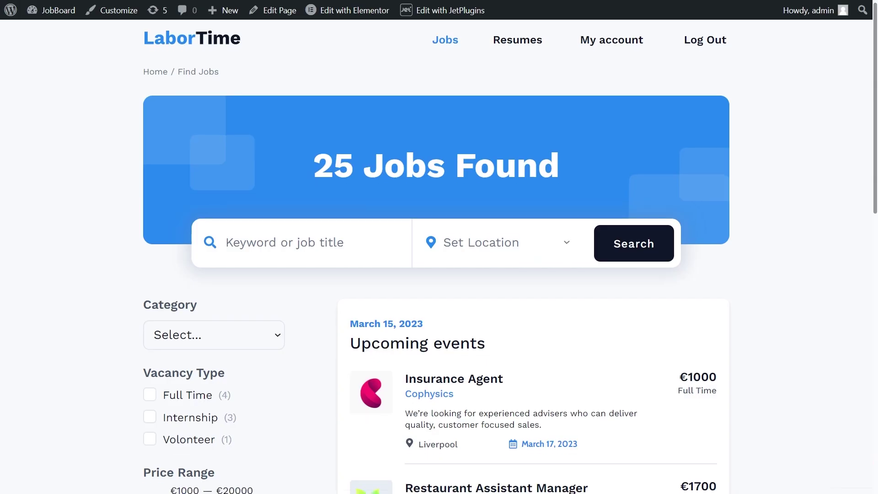
Step: Scroll through the remaining settings, ending on the JetEngine admin dashboard
scroll(436, 247, "down", 2)
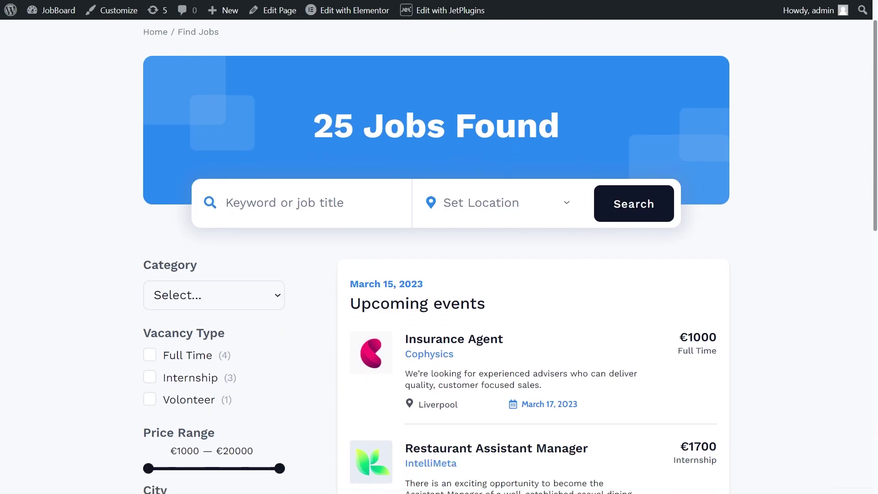
scroll(436, 247, "down", 3)
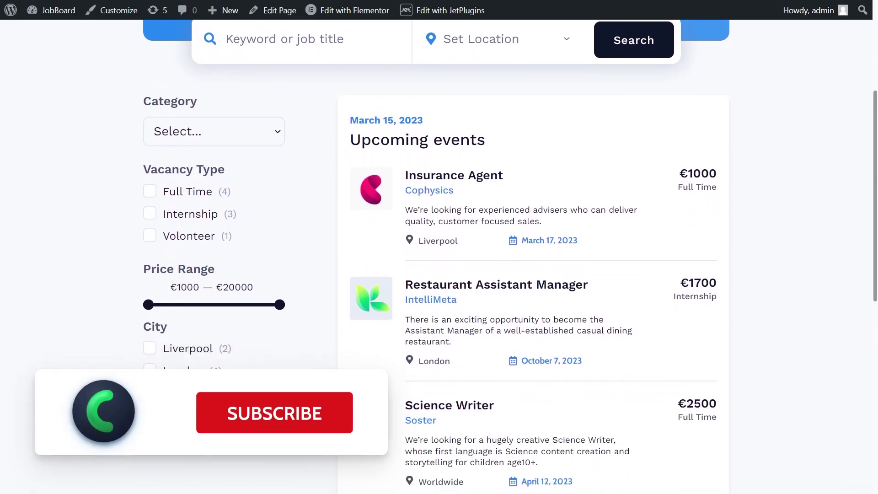
scroll(436, 247, "down", 3)
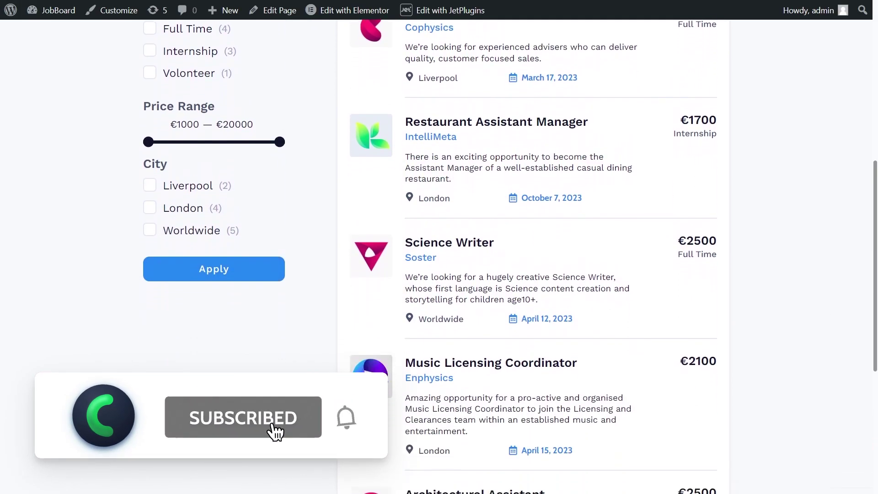
scroll(437, 247, "down", 2)
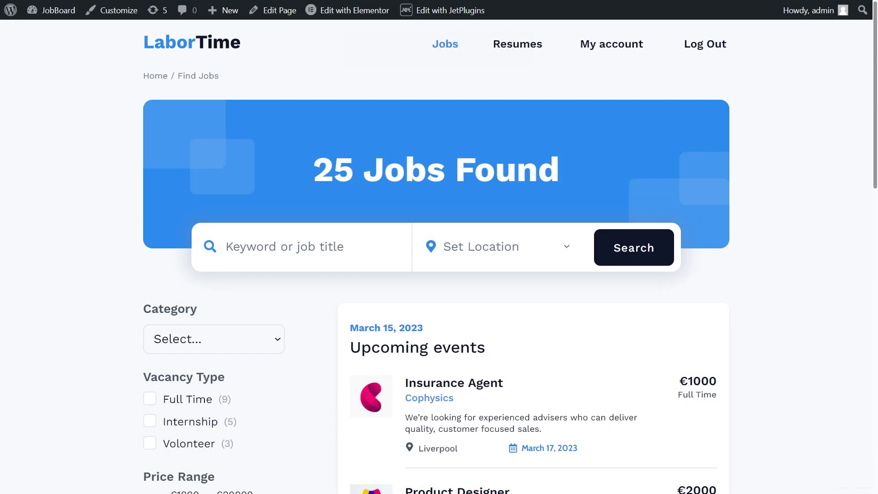
scroll(439, 256, "down", 3)
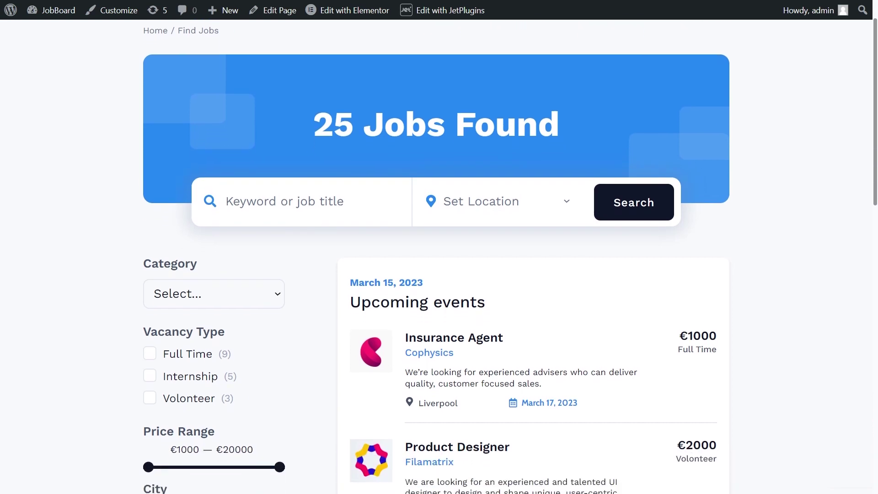
scroll(439, 256, "down", 3)
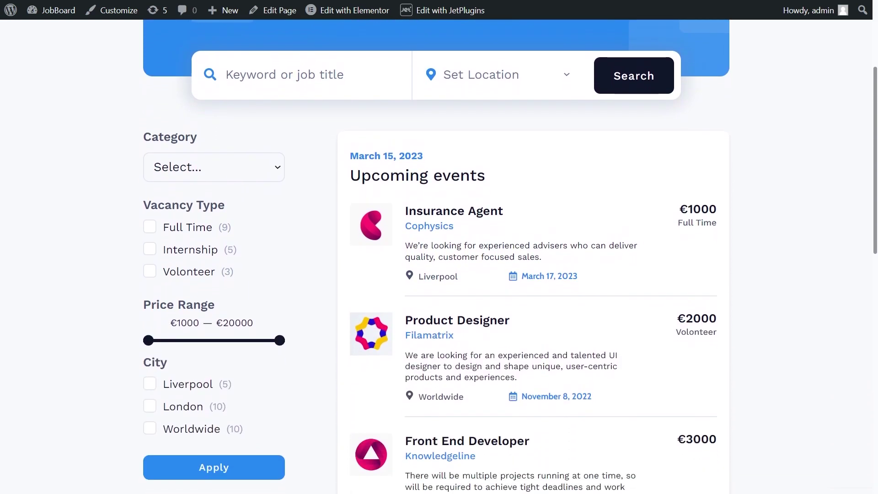
scroll(439, 256, "down", 3)
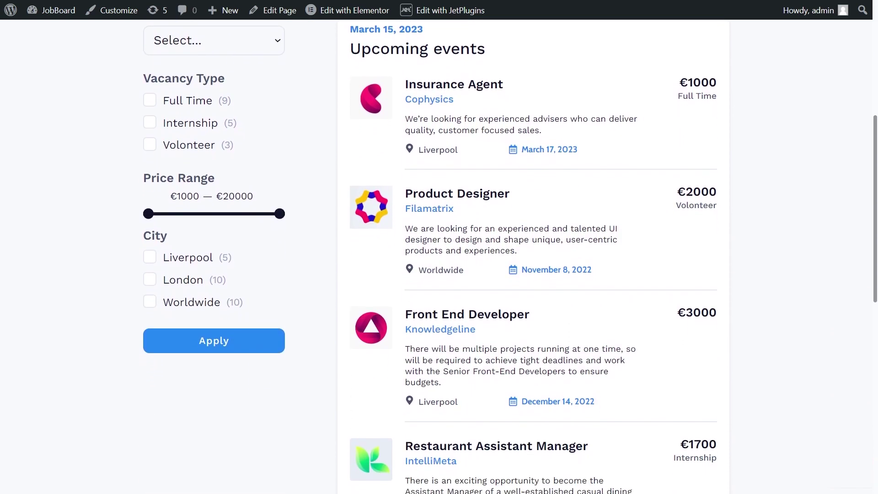
scroll(439, 256, "down", 3)
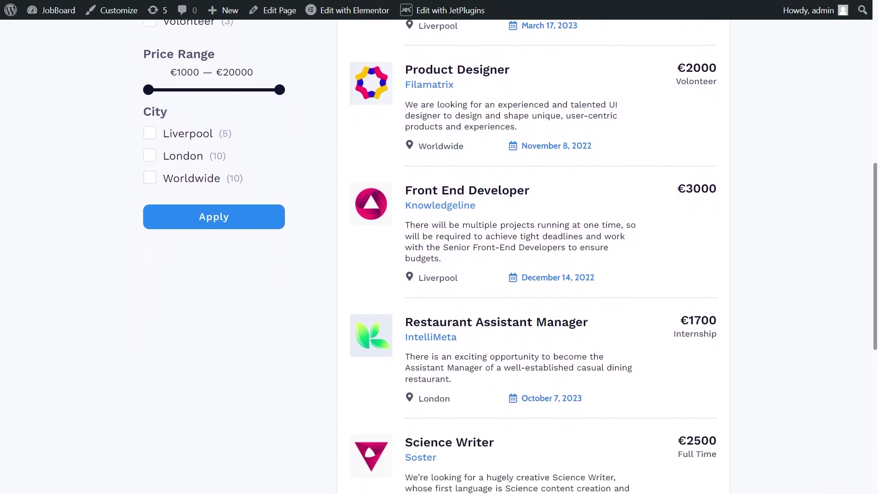
scroll(439, 256, "down", 3)
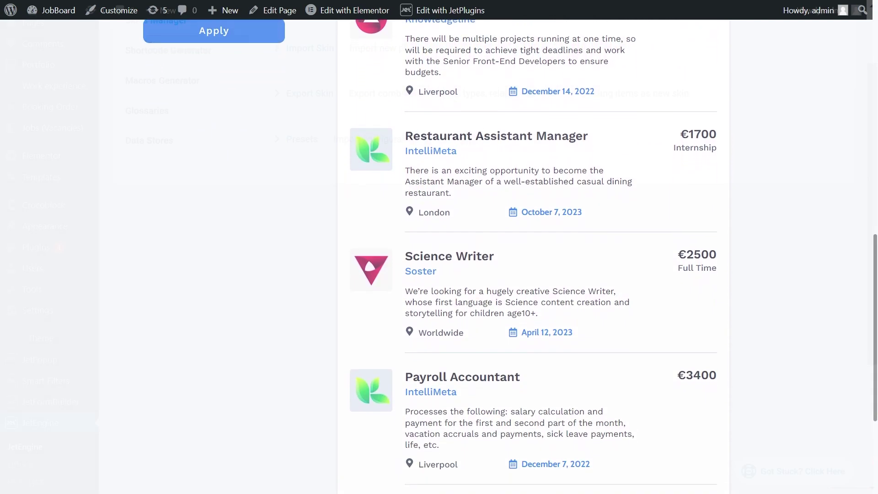
scroll(439, 256, "down", 2)
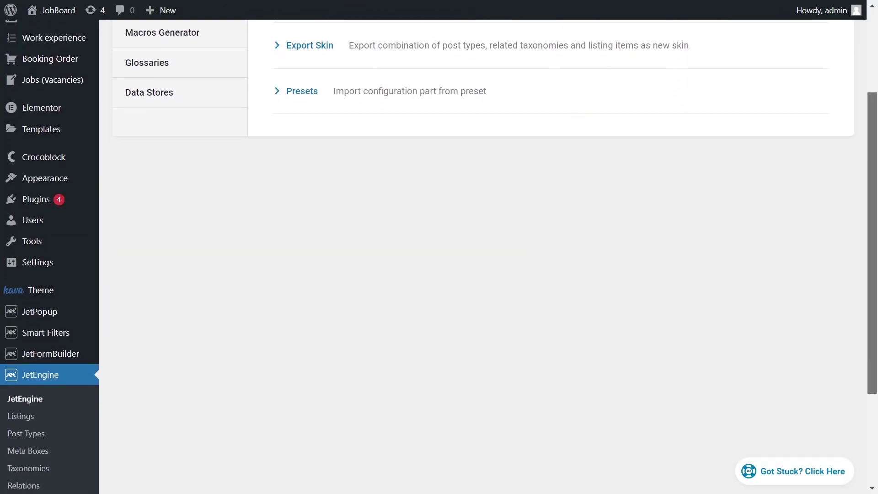
scroll(438, 256, "down", 3)
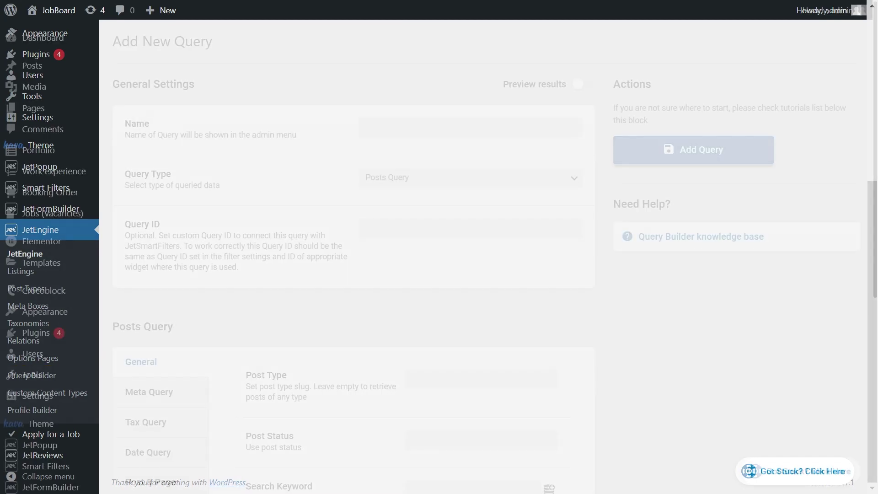
Step: Scroll through the empty Add New Query form's default Posts Query settings
scroll(439, 256, "down", 5)
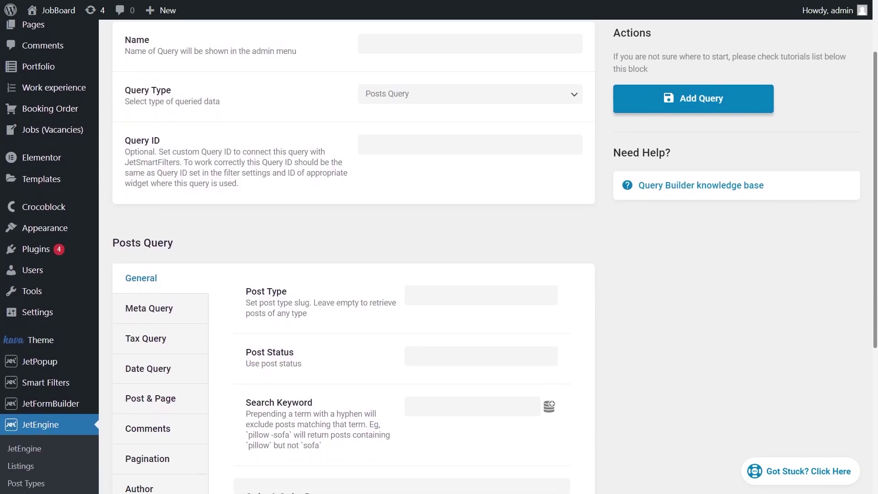
scroll(439, 256, "down", 3)
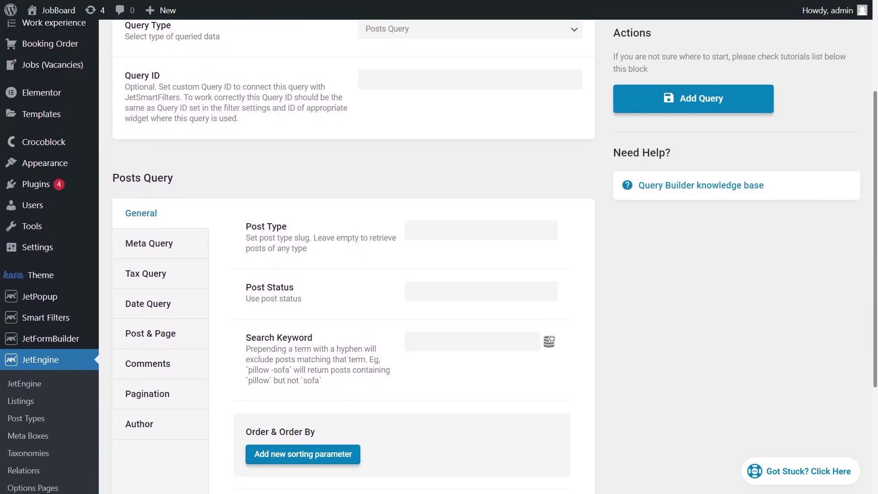
scroll(439, 256, "down", 3)
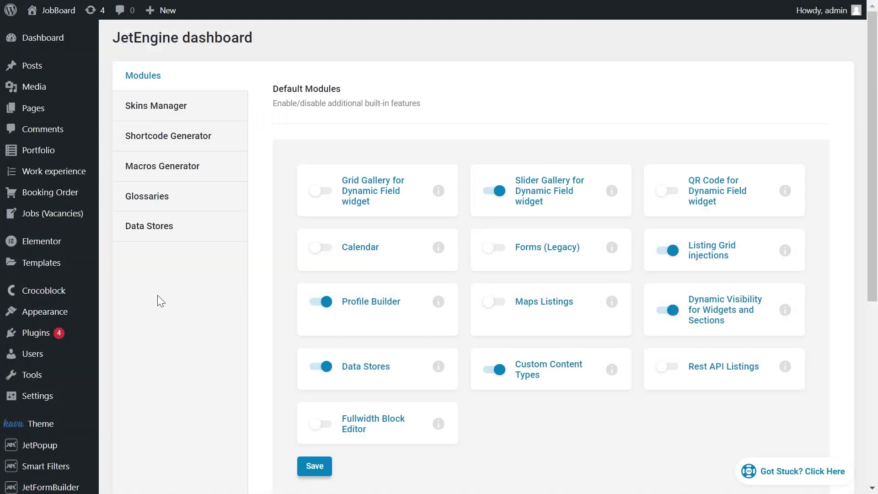
Step: Edit Jobs (Vacancies), confirm 'Deadline for the job' uses Save as timestamp, and update the post type
scroll(158, 295, "down", 6)
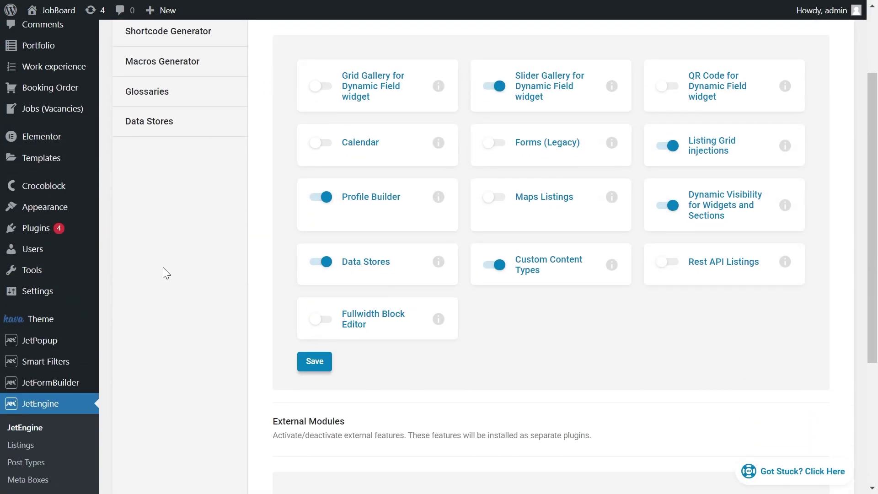
scroll(174, 226, "down", 1)
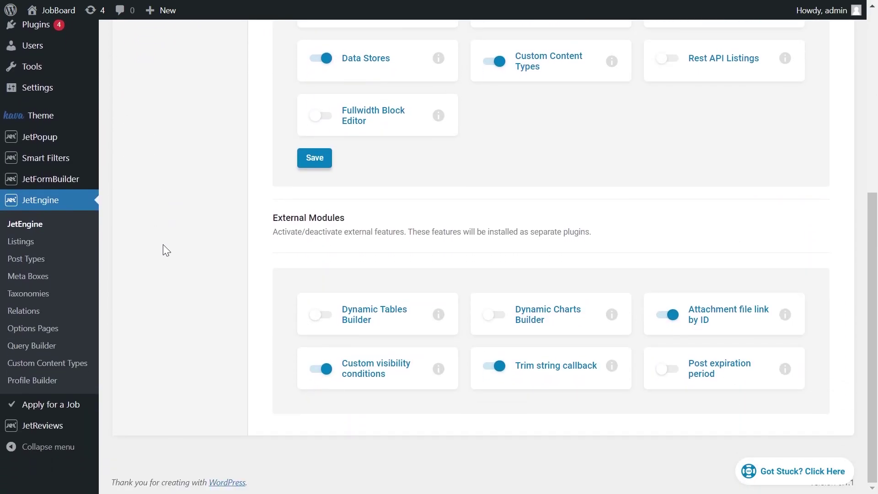
left_click(30, 257)
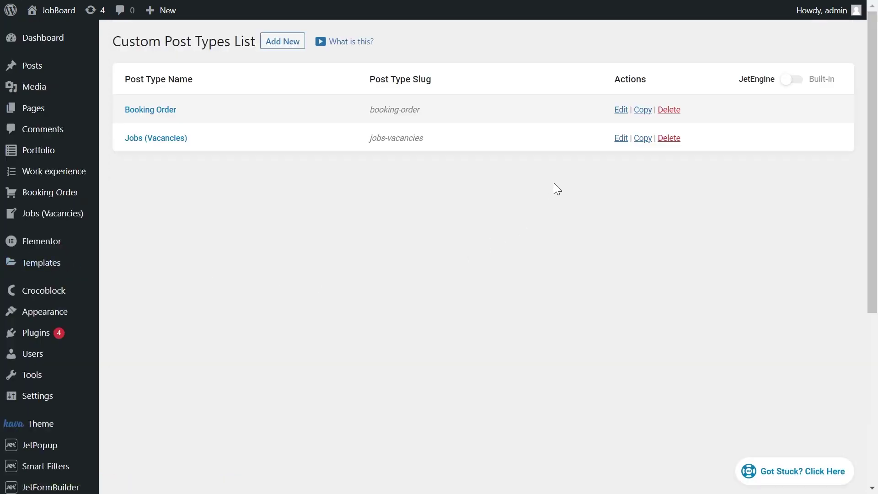
left_click(622, 139)
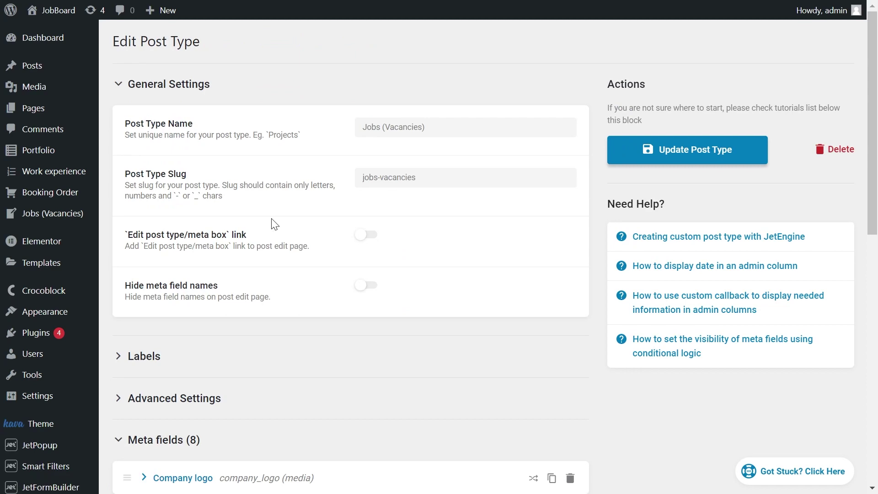
scroll(275, 224, "down", 7)
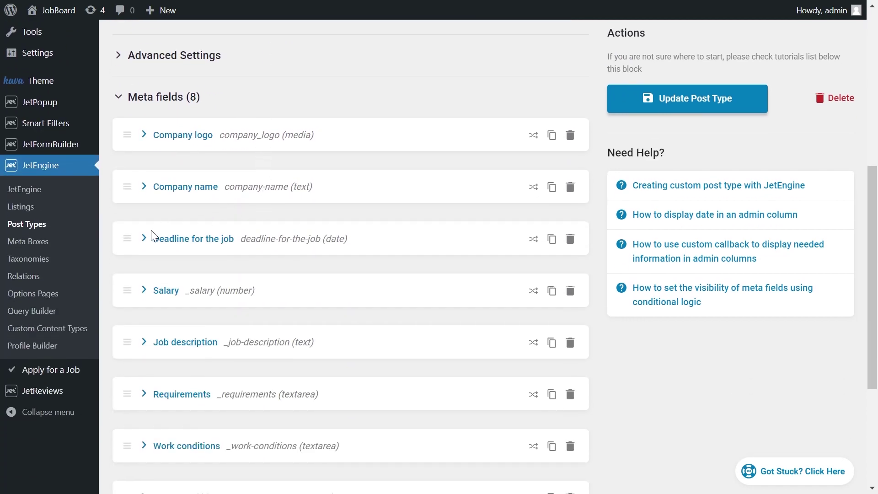
left_click(154, 237)
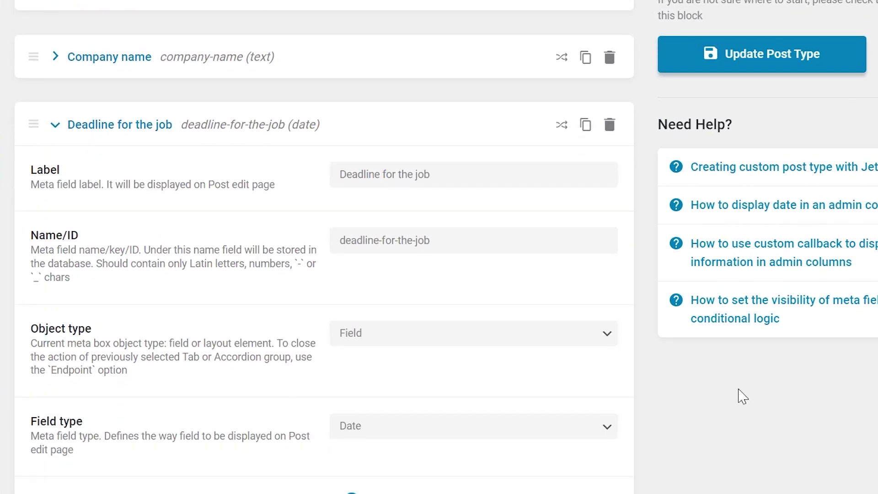
scroll(743, 396, "down", 7)
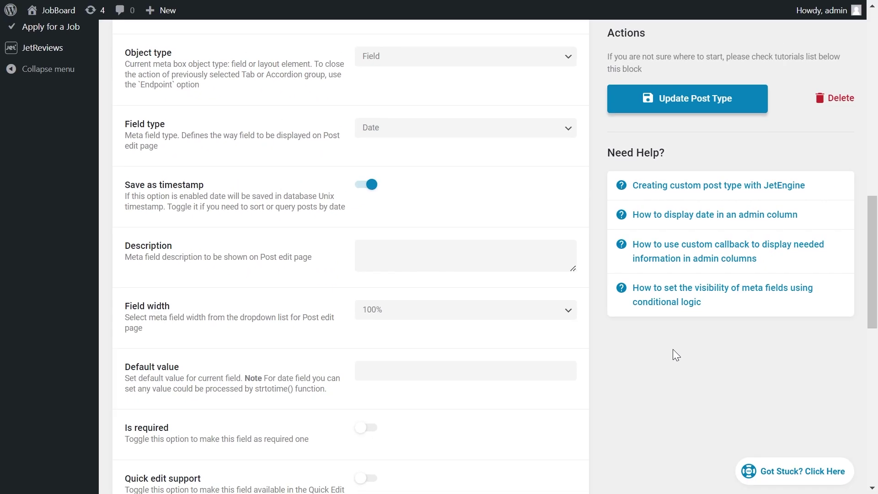
left_click(687, 99)
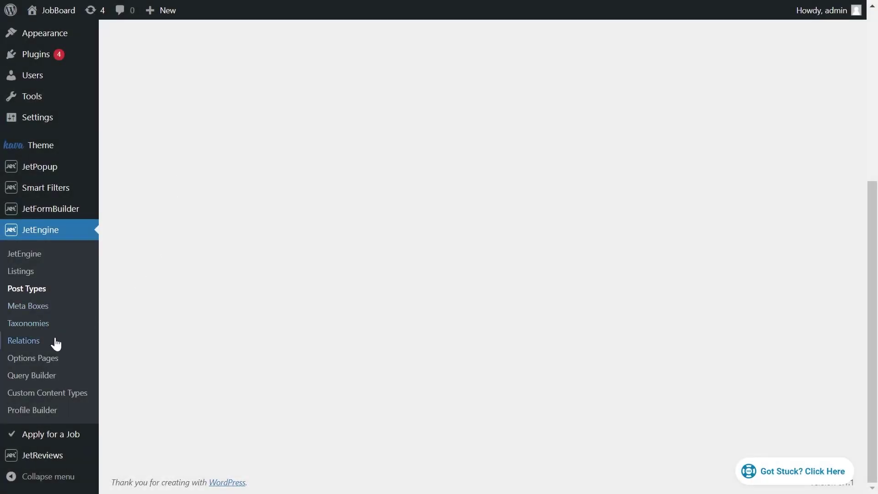
Step: Add a new query 'Upcoming Events' of type Posts Query, with Post Type set to Jobs (Vacancies)
left_click(34, 376)
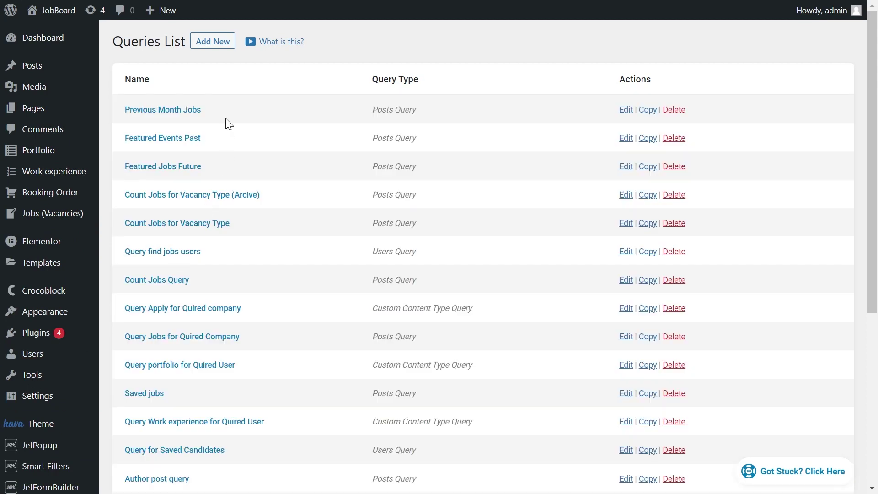
left_click(212, 46)
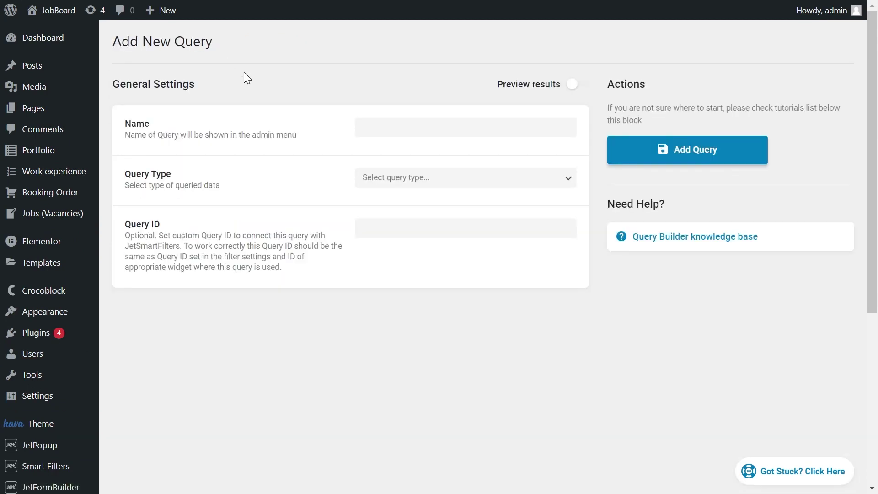
left_click(392, 128)
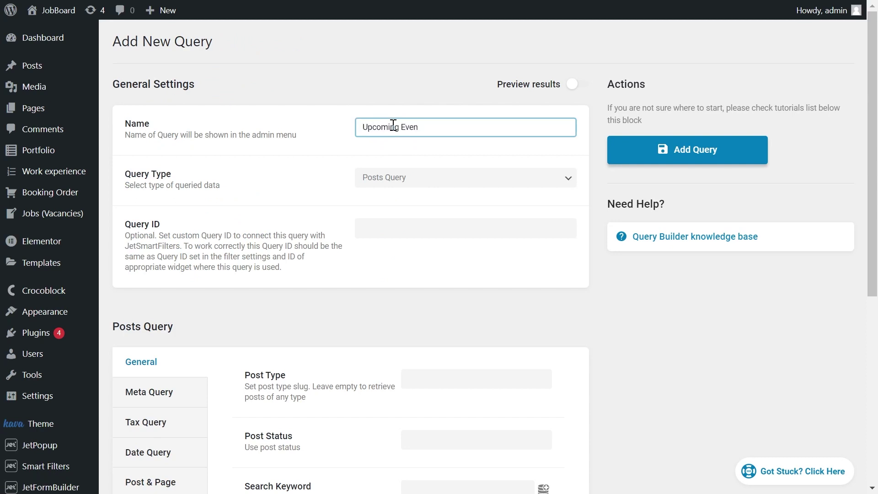
left_click(484, 182)
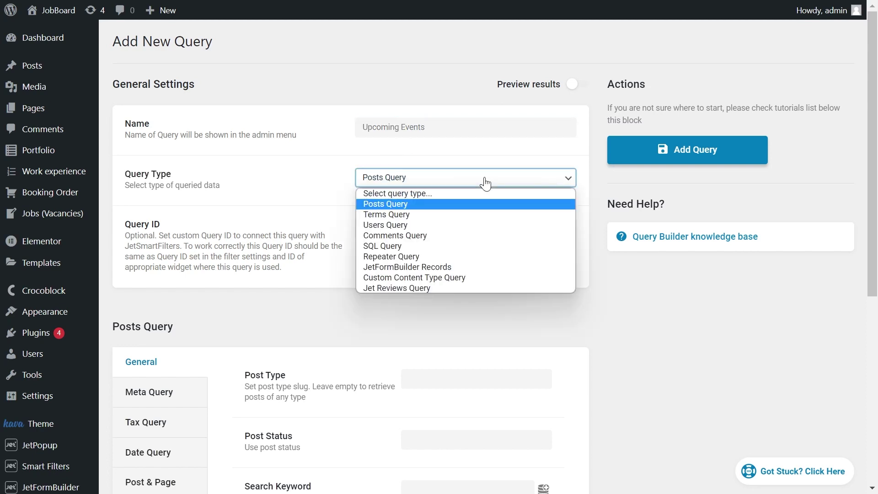
left_click(441, 210)
scroll(437, 217, "down", 5)
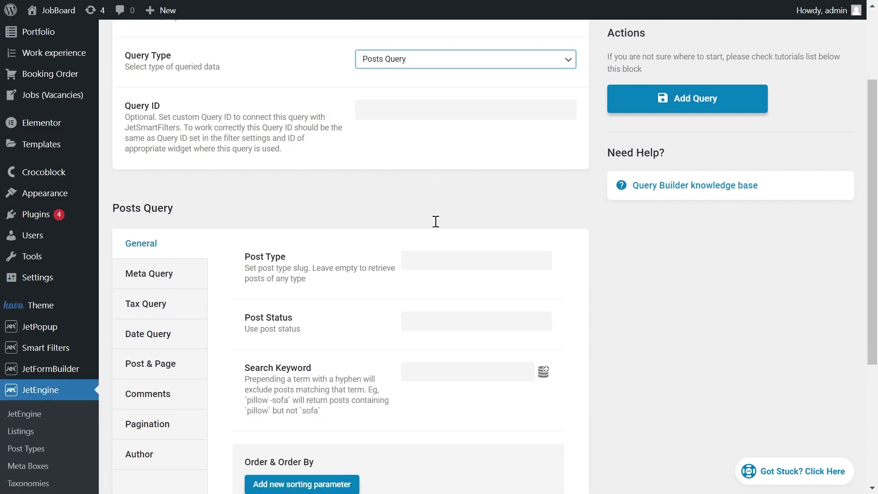
left_click(429, 173)
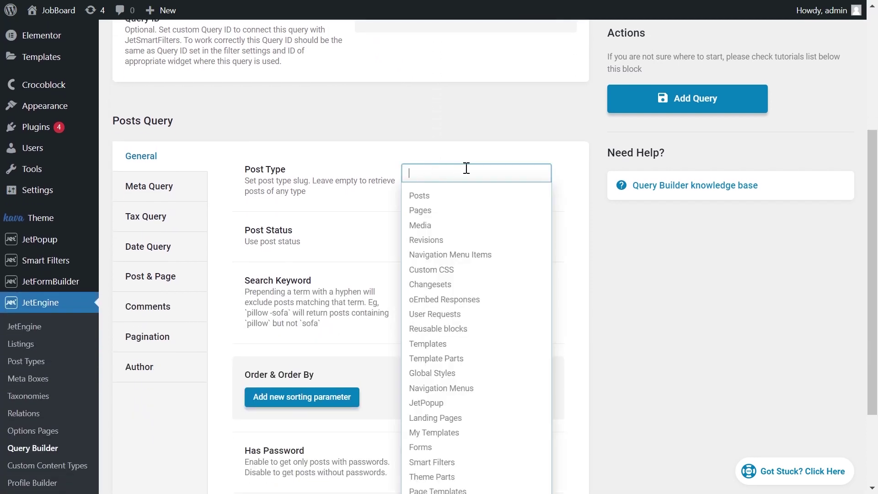
type("jo")
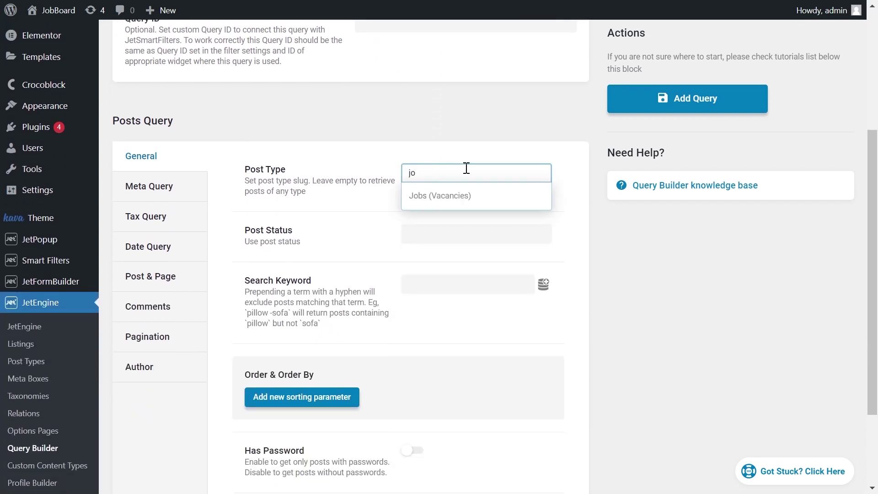
left_click(444, 196)
scroll(203, 158, "down", 2)
Step: Add a meta query clause whose field key is the 'Deadline for the job' meta field macro, returning its name/key
left_click(149, 131)
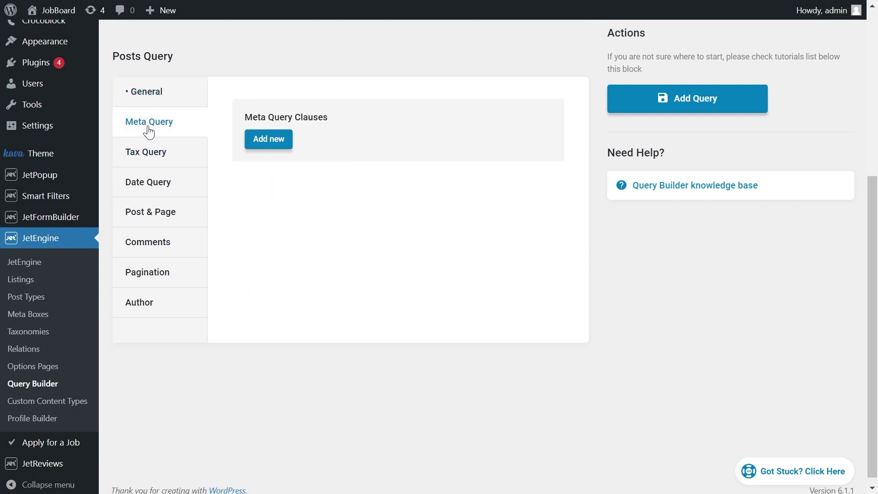
left_click(268, 140)
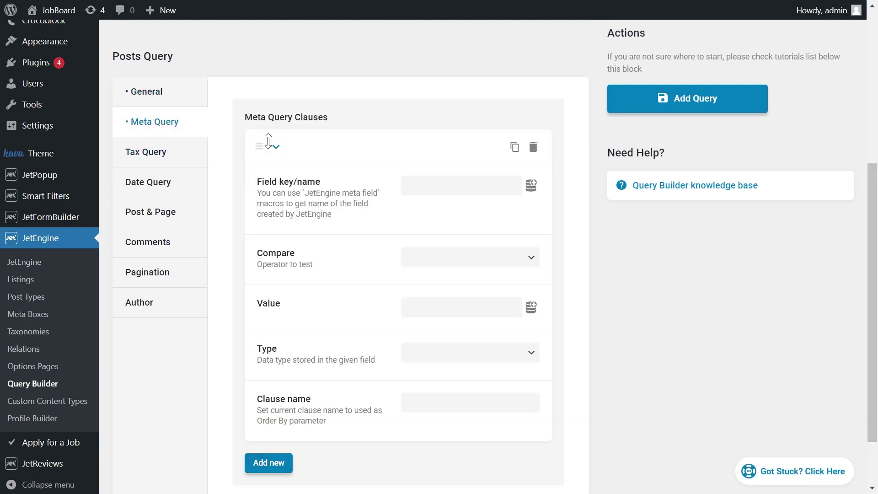
left_click(531, 187)
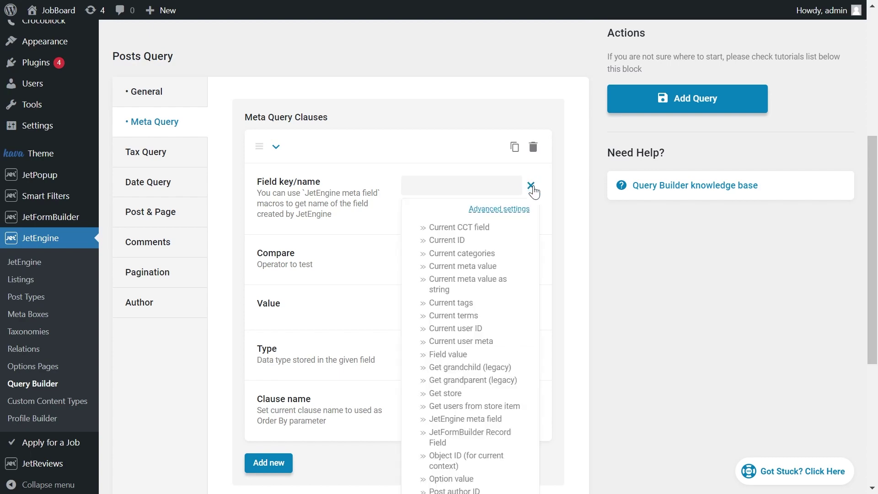
scroll(482, 275, "down", 2)
scroll(472, 256, "down", 2)
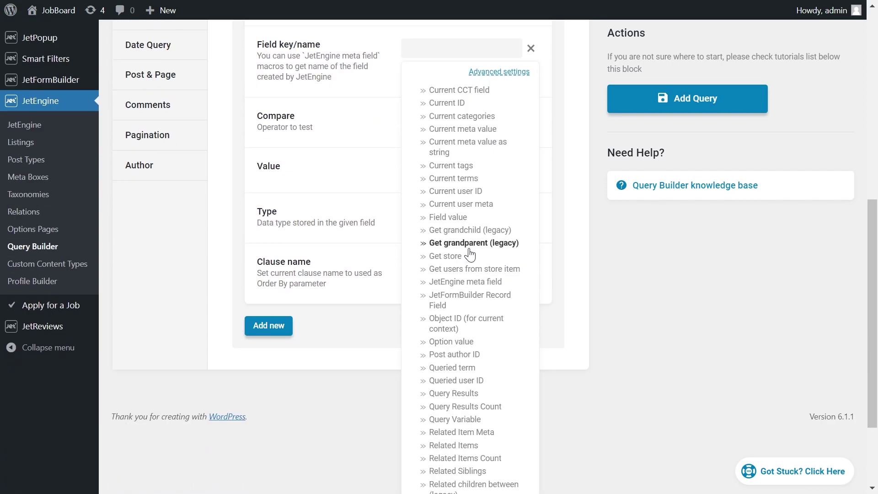
left_click(463, 282)
left_click(467, 206)
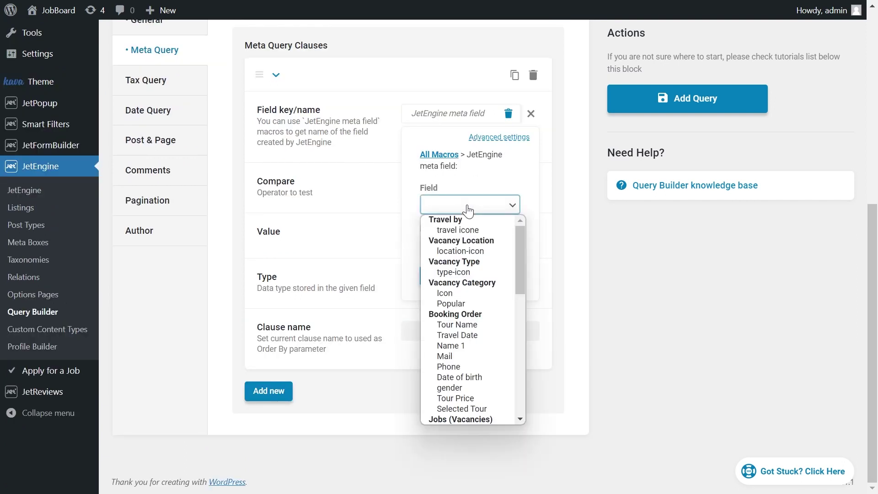
scroll(462, 256, "down", 3)
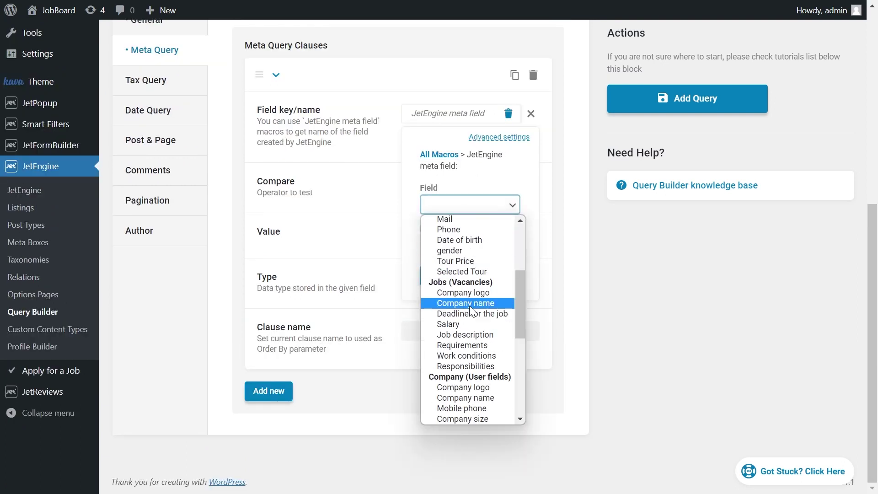
left_click(469, 313)
left_click(482, 249)
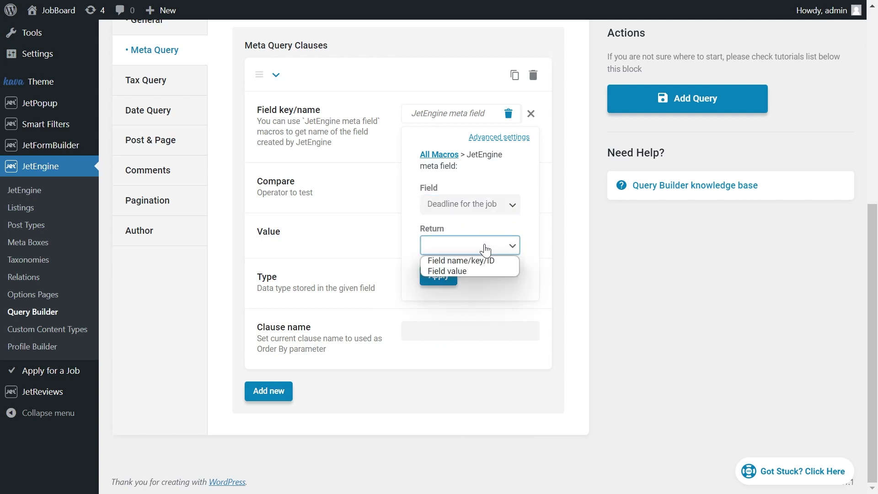
left_click(475, 261)
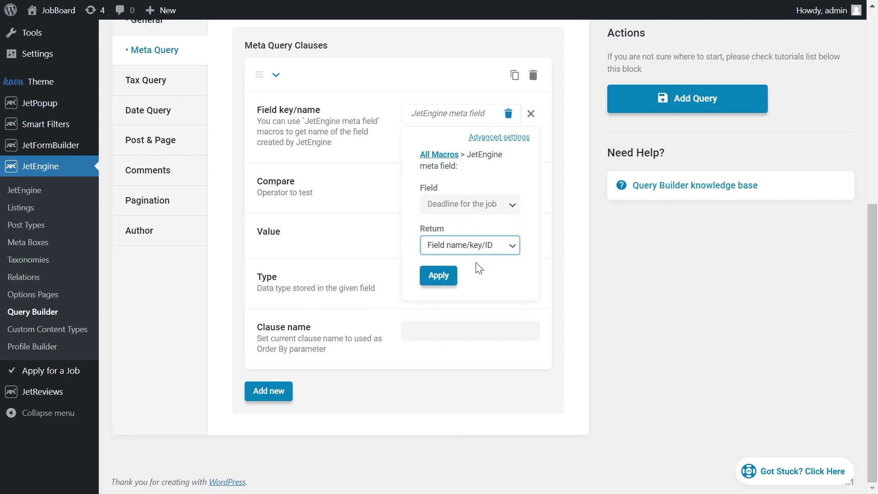
left_click(440, 275)
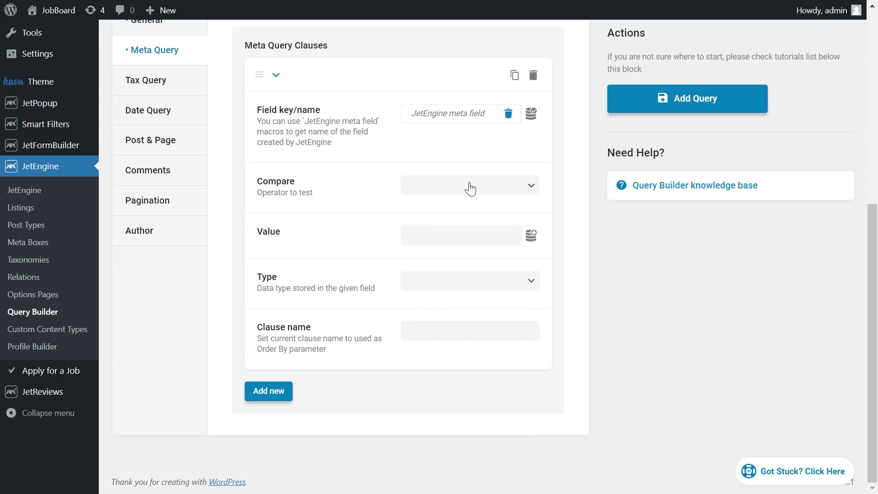
Step: Set the clause's compare to Greater than (>), value to the Today macro, and type to Numeric
left_click(470, 185)
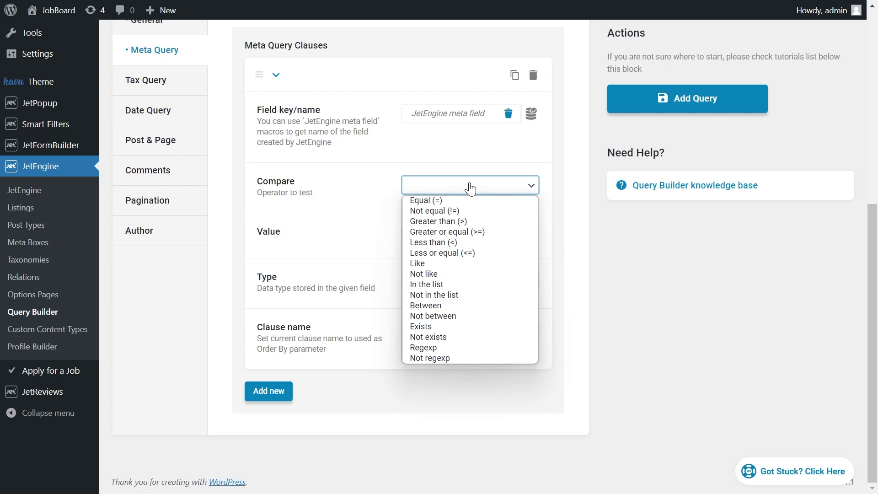
left_click(462, 221)
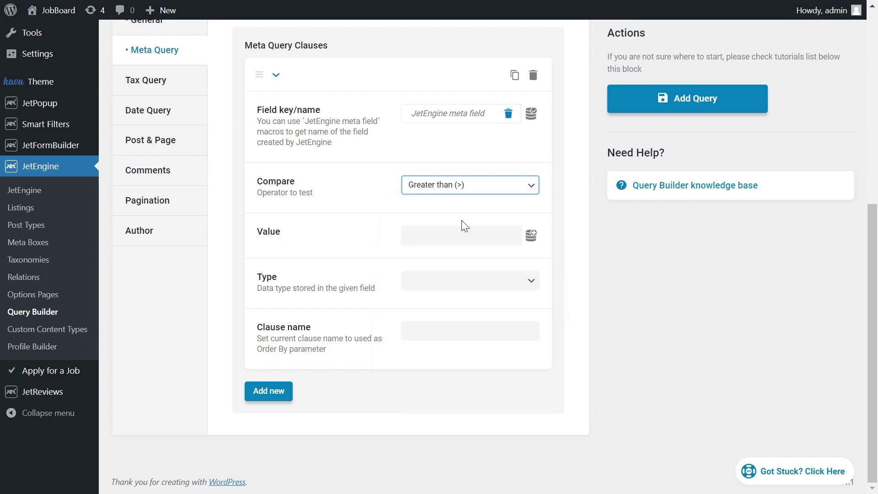
left_click(532, 240)
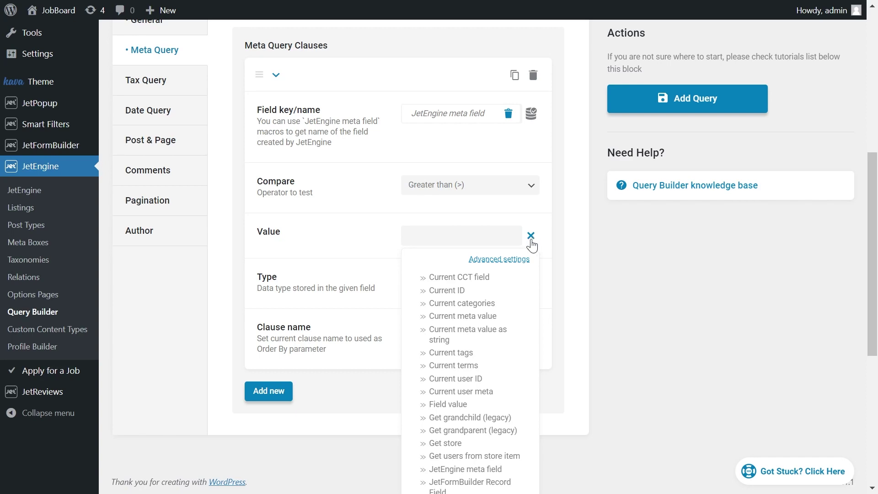
scroll(506, 263, "down", 6)
scroll(506, 187, "down", 1)
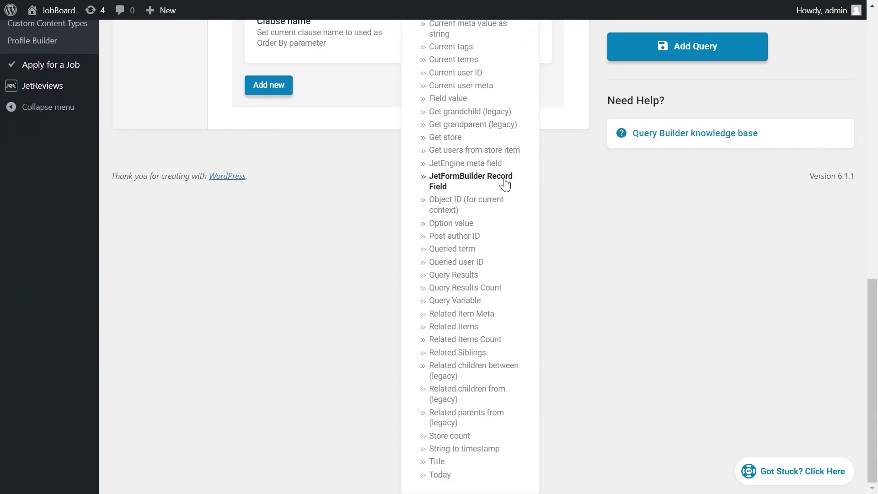
left_click(457, 474)
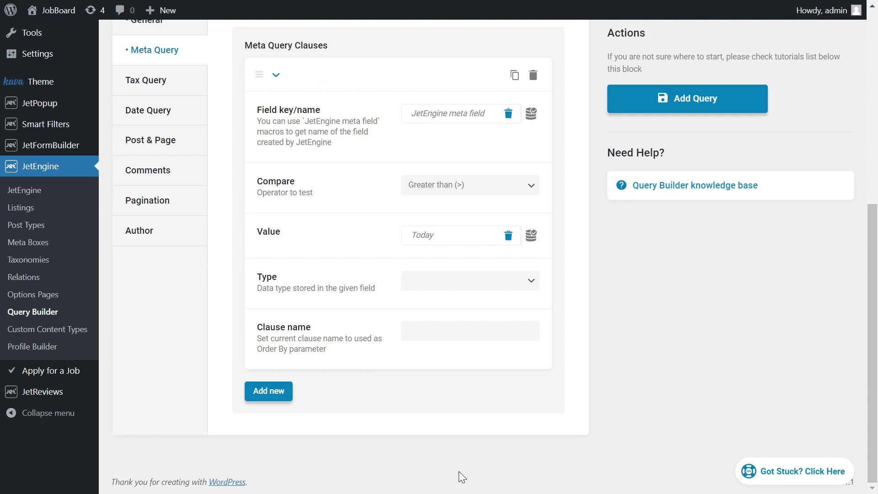
left_click(487, 279)
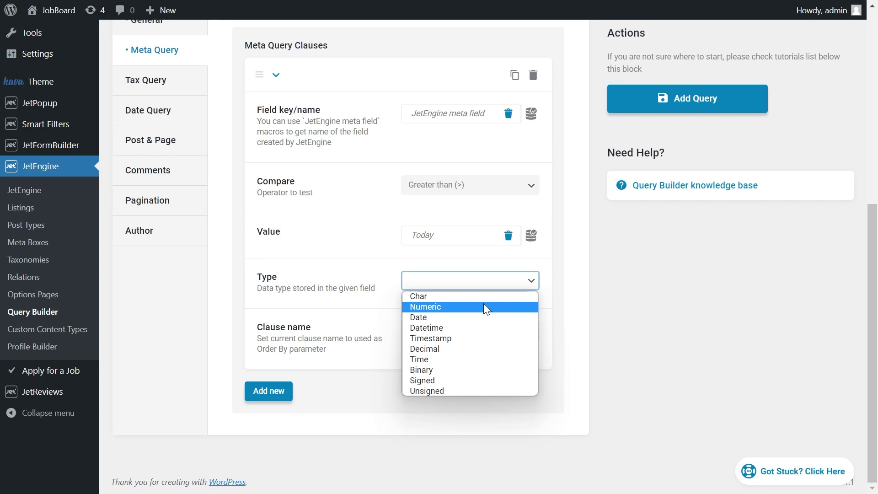
left_click(486, 307)
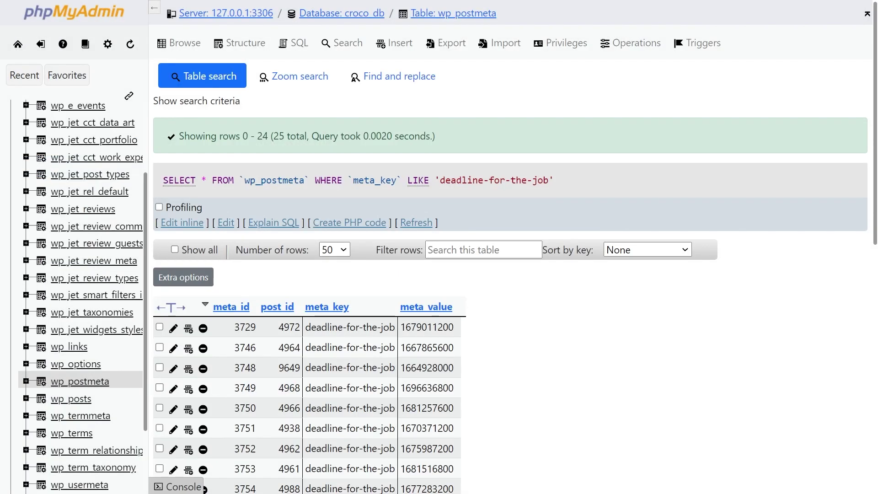
Step: Scroll through wp_postmeta in phpMyAdmin to view the stored deadline timestamps
scroll(510, 274, "down", 2)
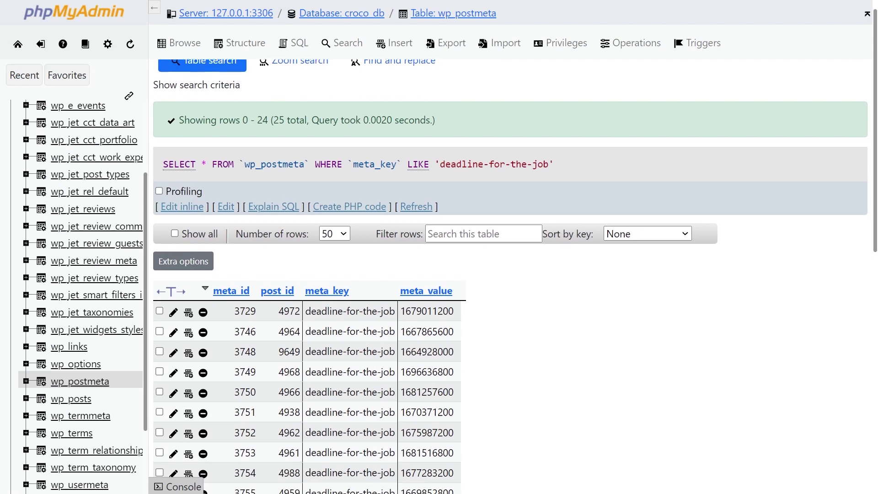
scroll(509, 274, "down", 2)
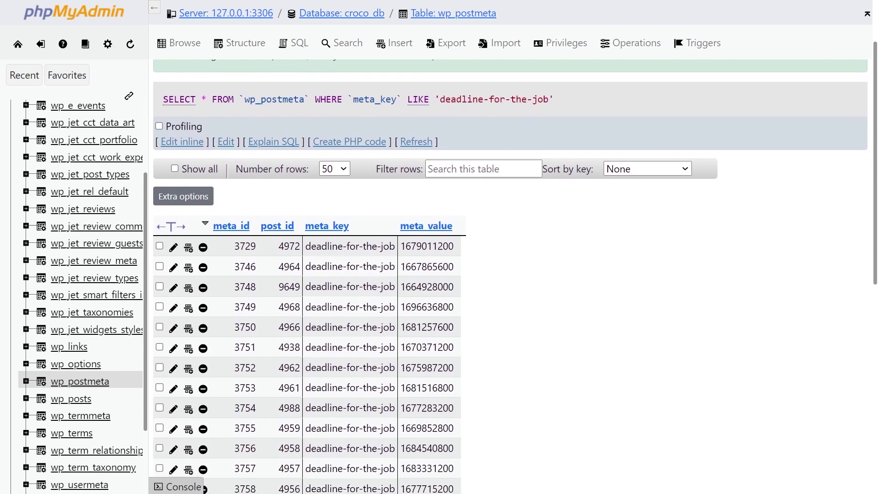
scroll(510, 275, "down", 2)
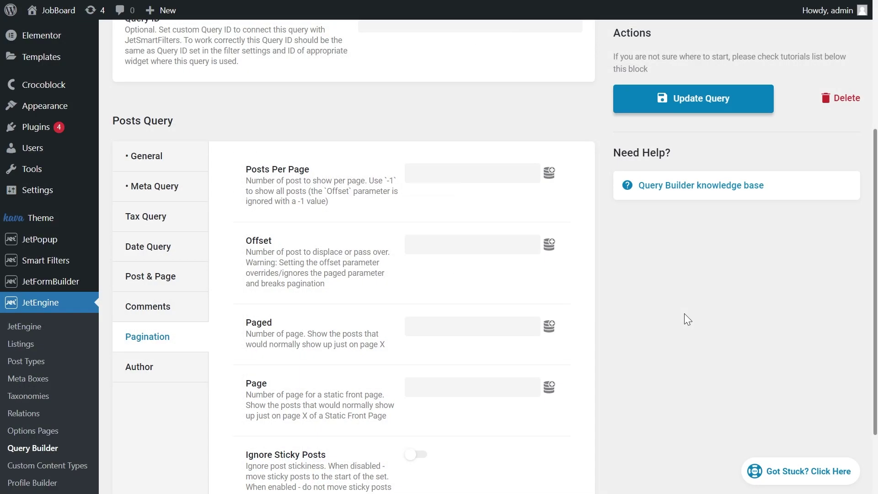
Step: Enter 5 as Posts Per Page and update the Upcoming Events query
left_click(466, 173)
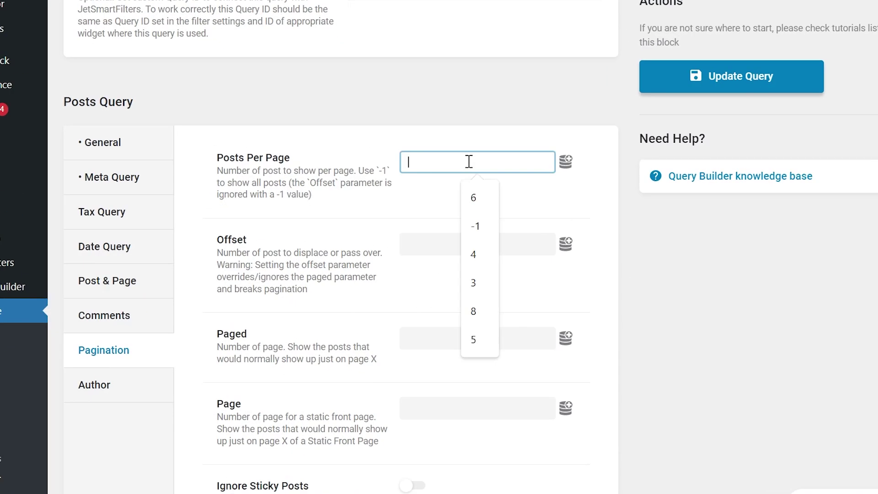
type("5")
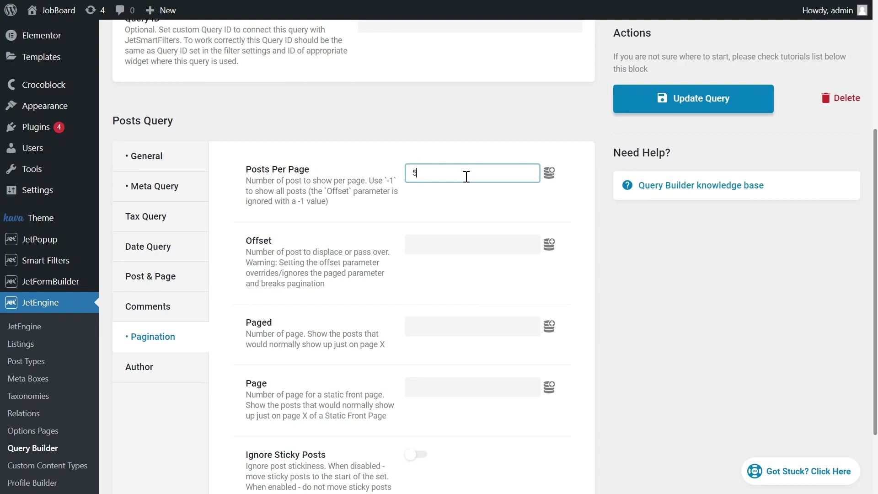
left_click(664, 101)
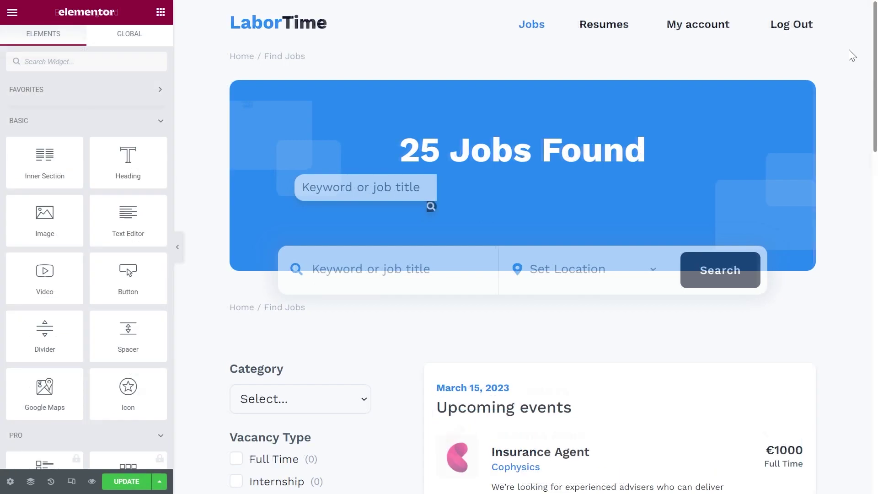
Step: Scroll the Find Jobs page and open the jobs listing grid's settings in Elementor
scroll(852, 55, "down", 3)
scroll(852, 55, "down", 6)
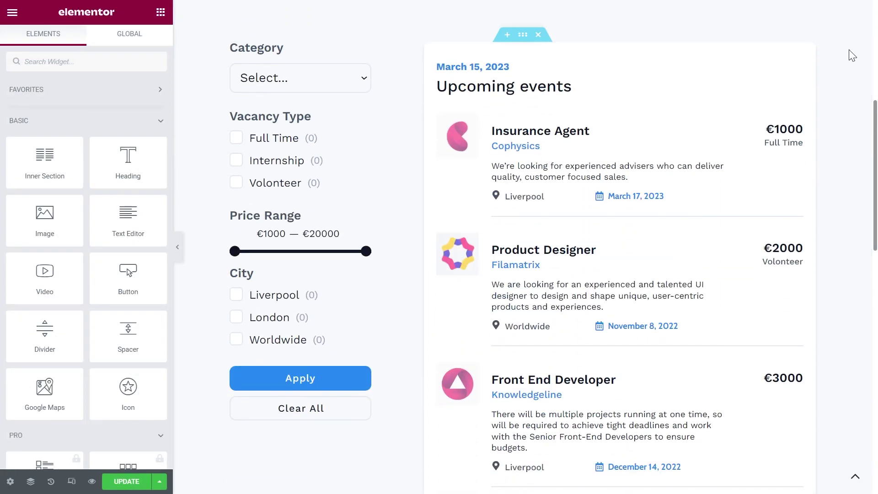
scroll(852, 55, "down", 3)
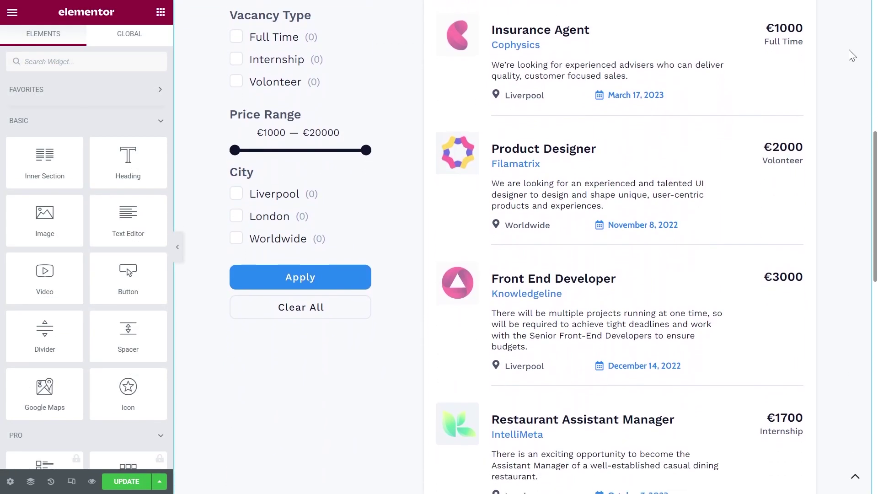
scroll(851, 55, "down", 3)
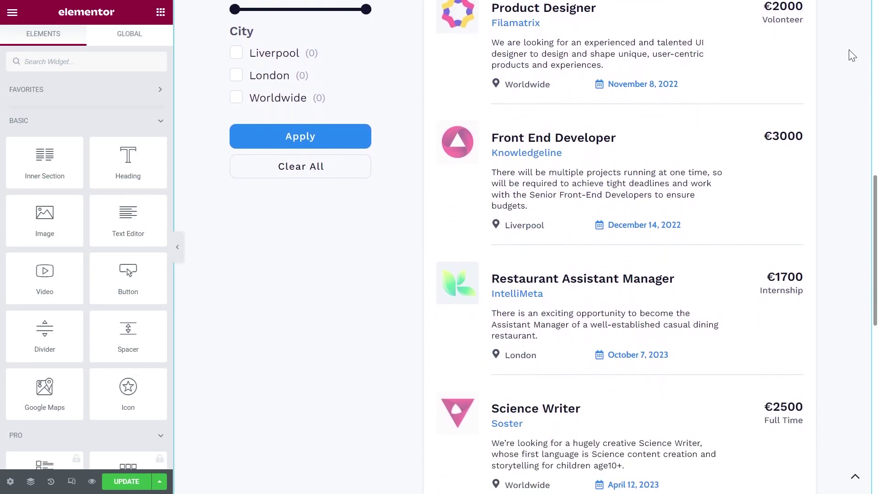
scroll(852, 56, "down", 3)
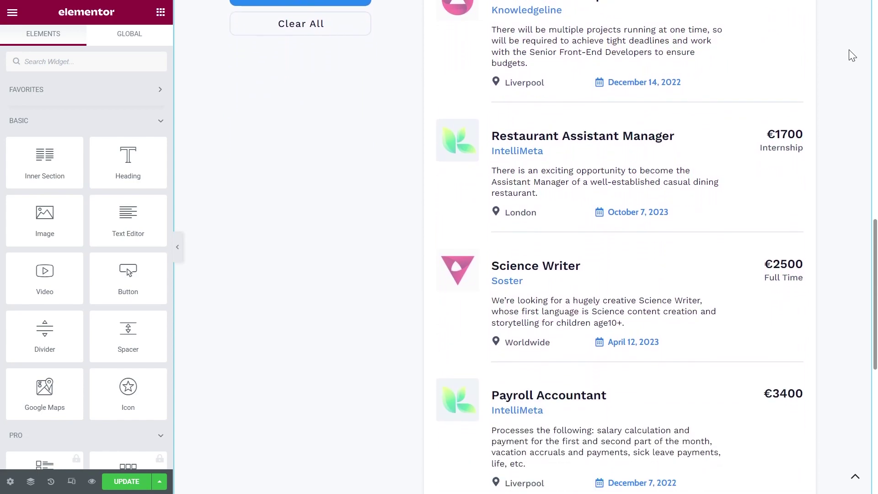
scroll(852, 56, "up", 10)
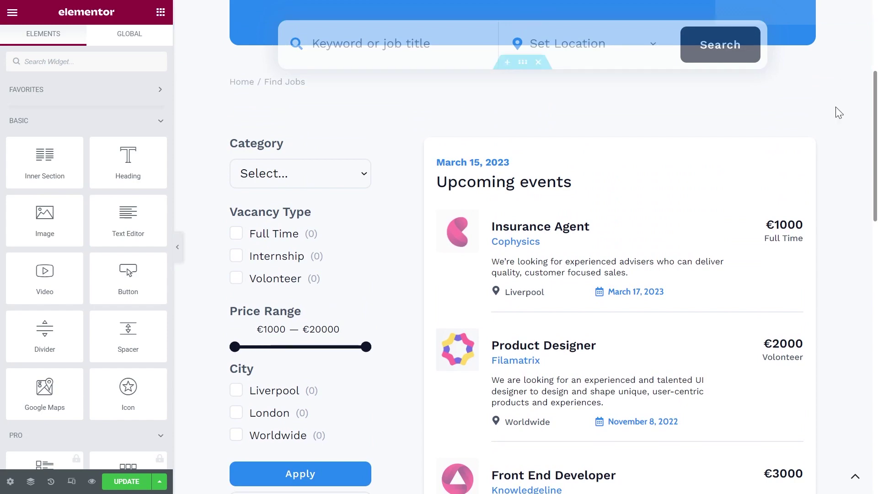
left_click(796, 210)
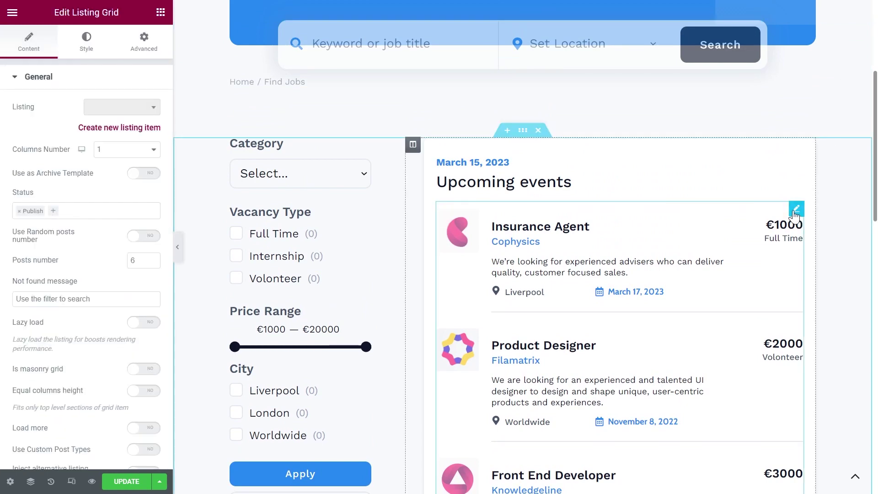
Step: Turn on Use Custom Query, choose Upcoming Events, and update the page
scroll(87, 169, "down", 5)
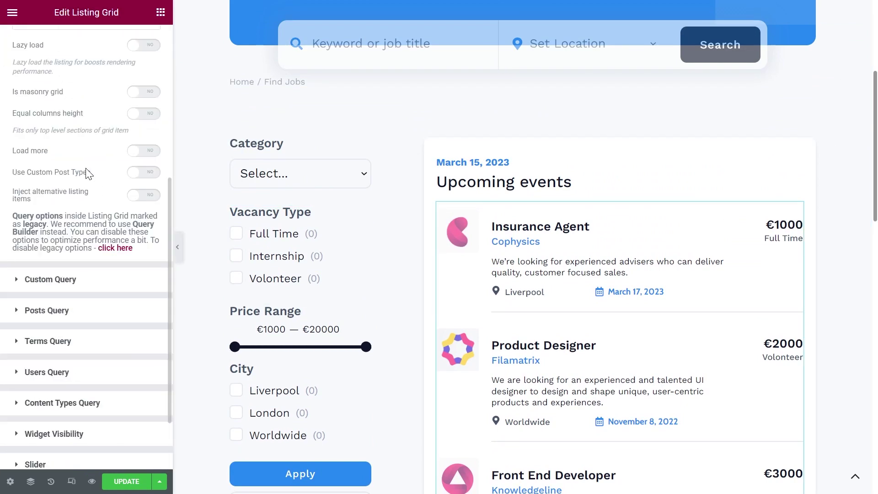
left_click(59, 198)
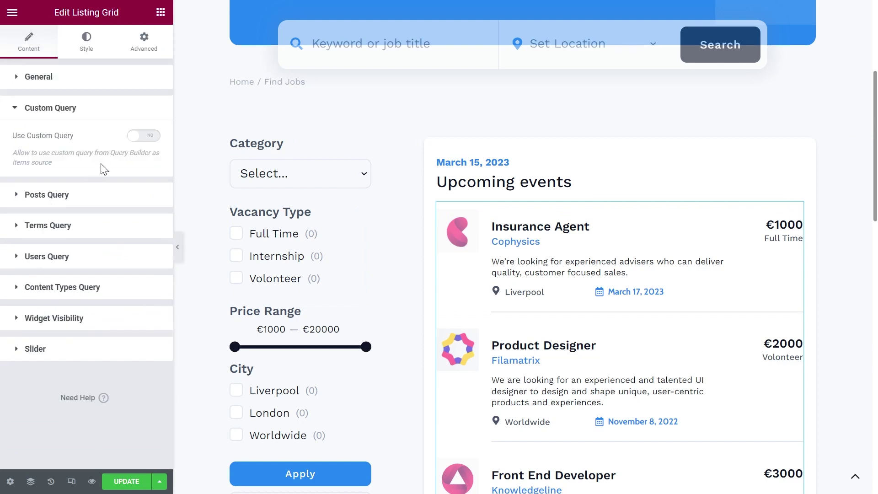
left_click(137, 139)
left_click(125, 184)
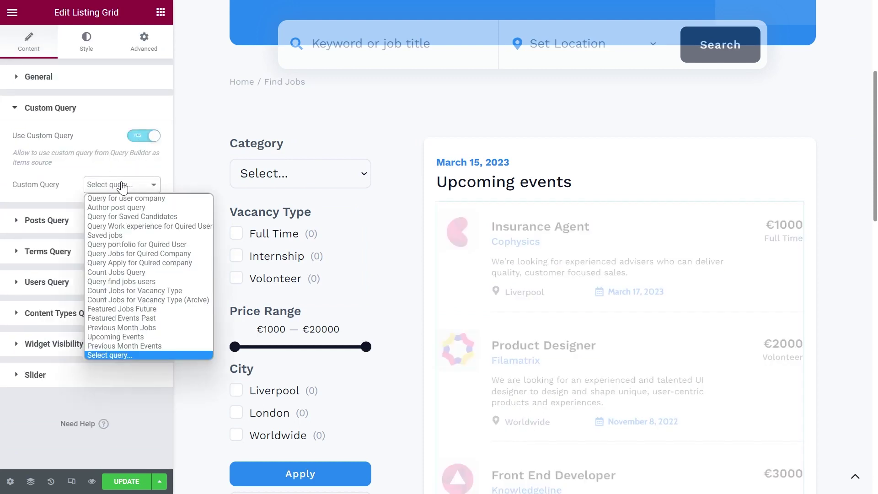
left_click(115, 336)
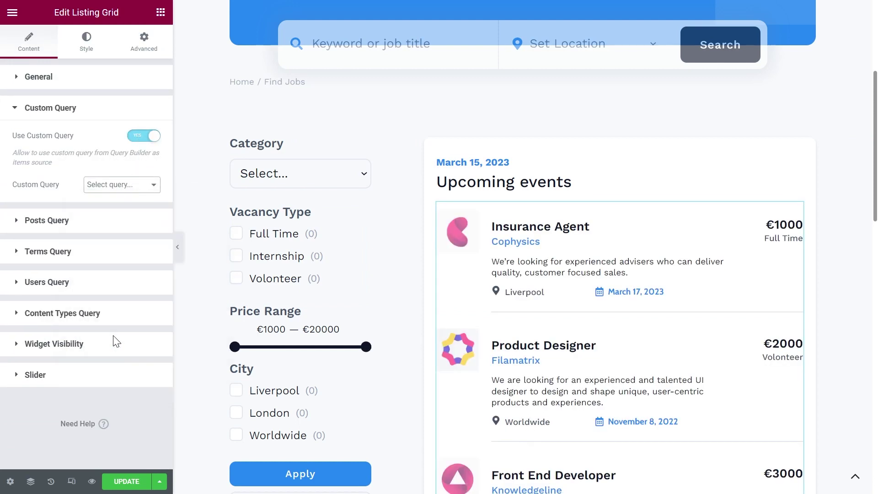
left_click(127, 483)
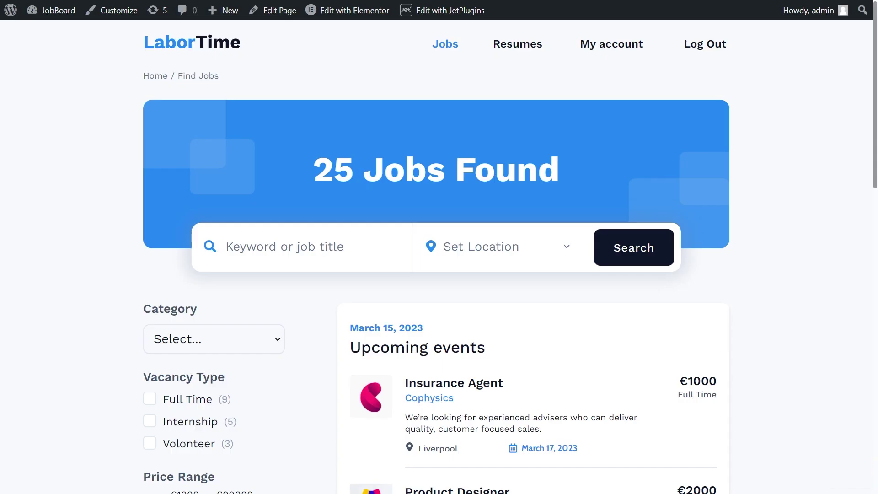
Step: Scroll through the Jobs listing cards down to the pagination and back up
scroll(436, 261, "down", 2)
scroll(436, 260, "down", 3)
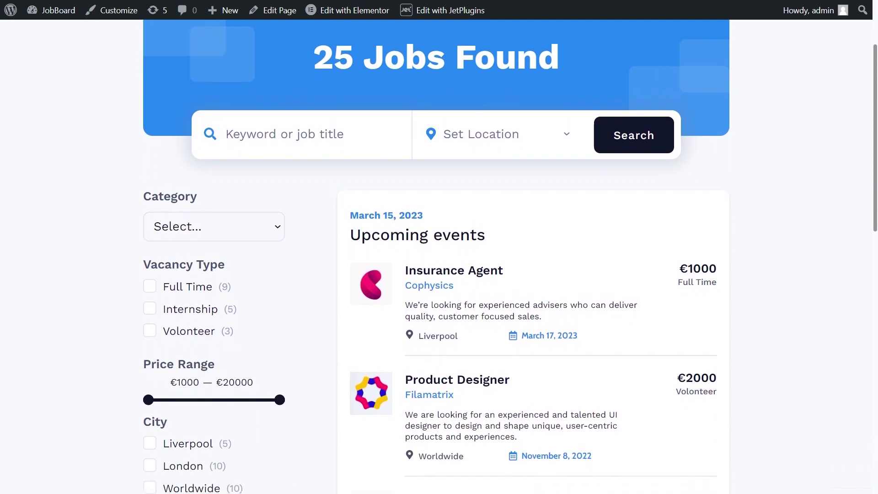
scroll(436, 261, "down", 3)
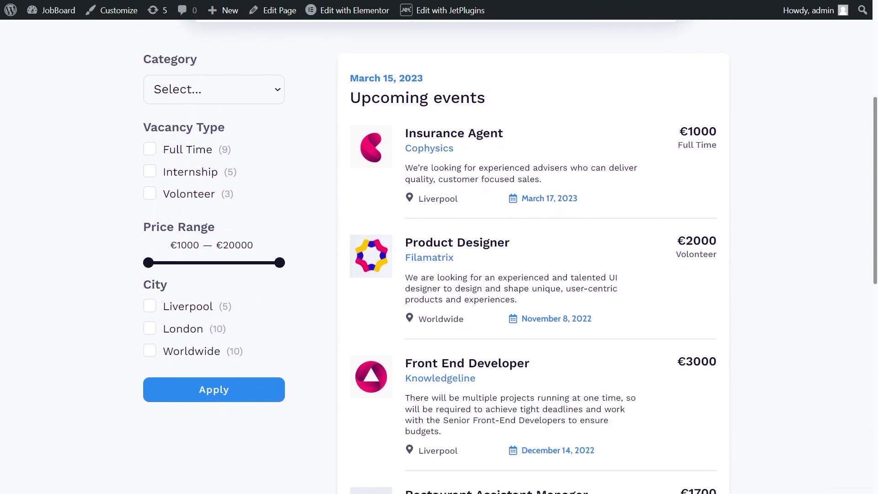
scroll(436, 261, "down", 1)
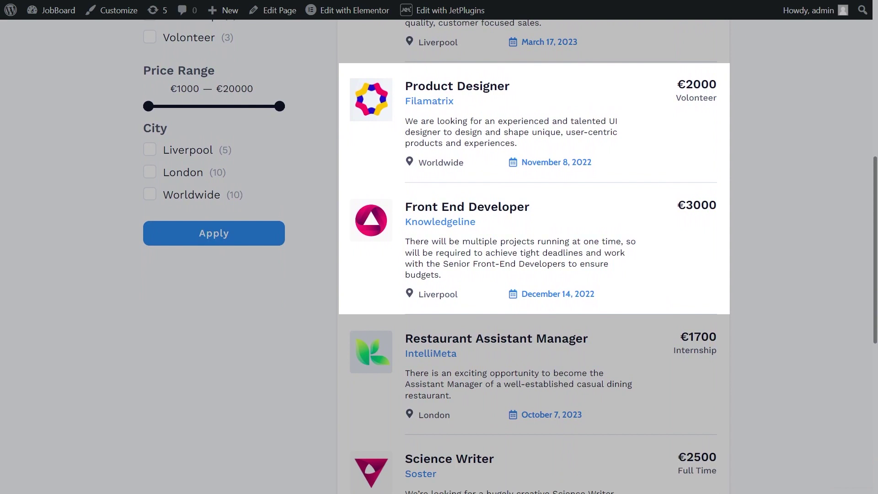
scroll(436, 260, "down", 3)
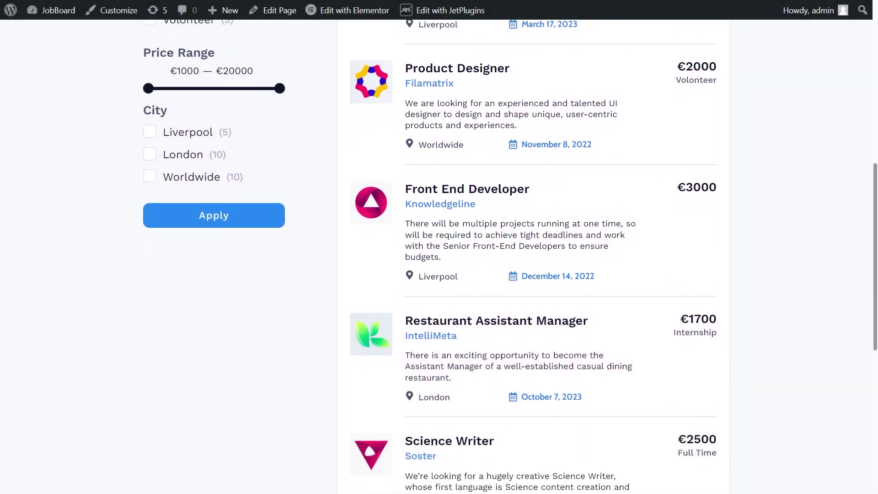
scroll(436, 260, "down", 3)
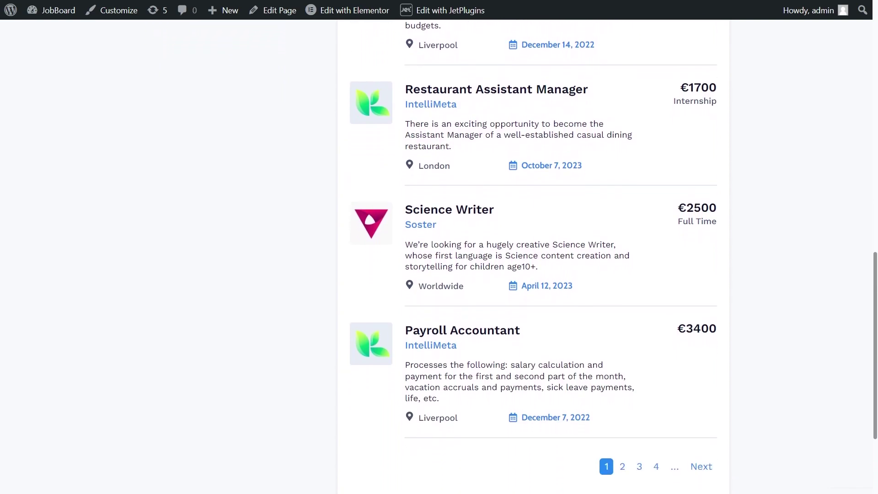
scroll(436, 260, "up", 10)
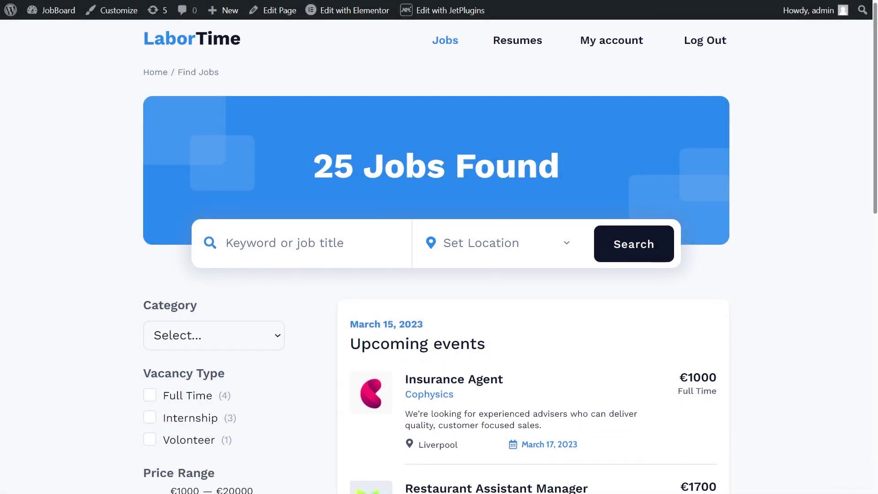
scroll(439, 256, "down", 2)
scroll(439, 256, "down", 3)
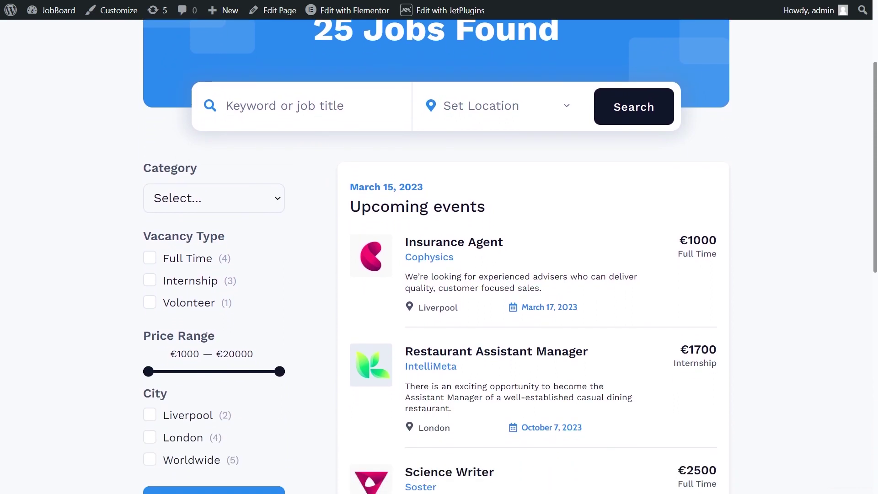
scroll(439, 256, "down", 3)
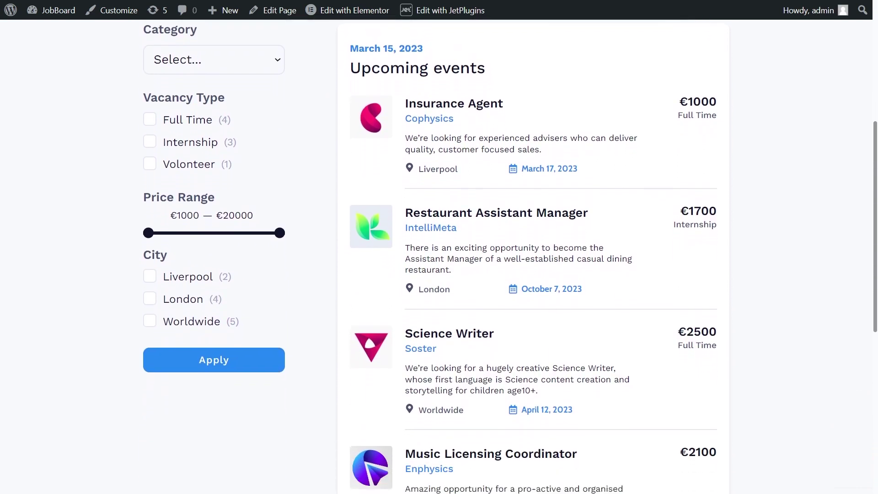
scroll(438, 256, "down", 3)
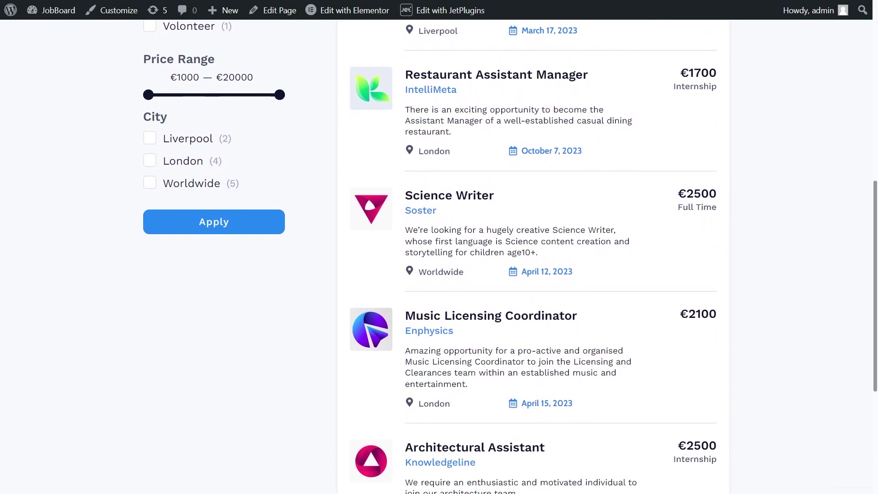
scroll(439, 256, "down", 2)
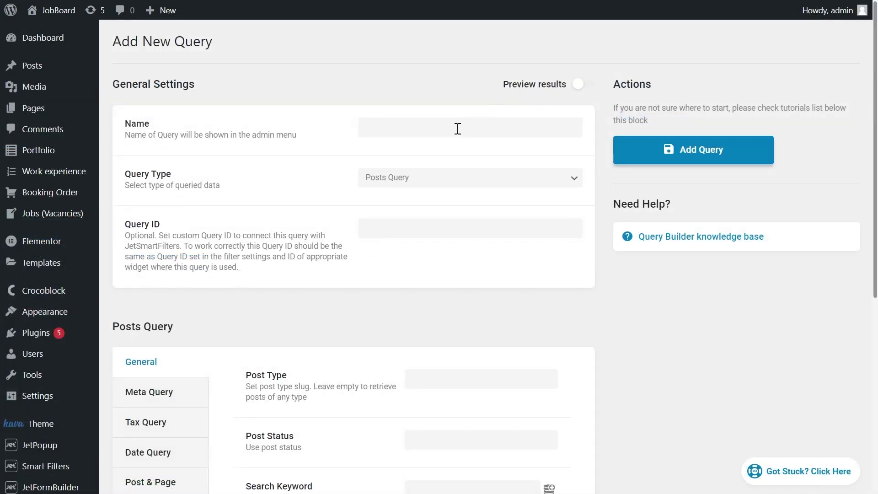
Step: Name the new query 'Previous Month Events', keep Posts Query type, and turn on Preview results
left_click(458, 128)
type("Prev")
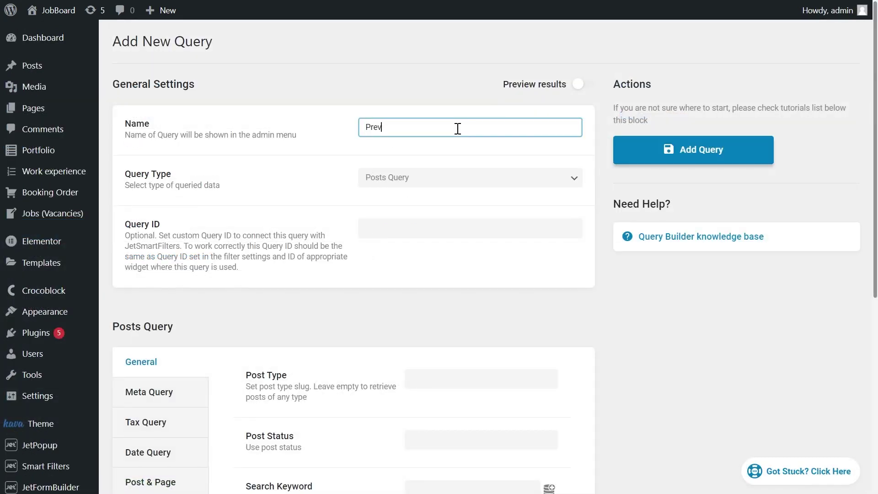
type("ious Month Events")
left_click(466, 185)
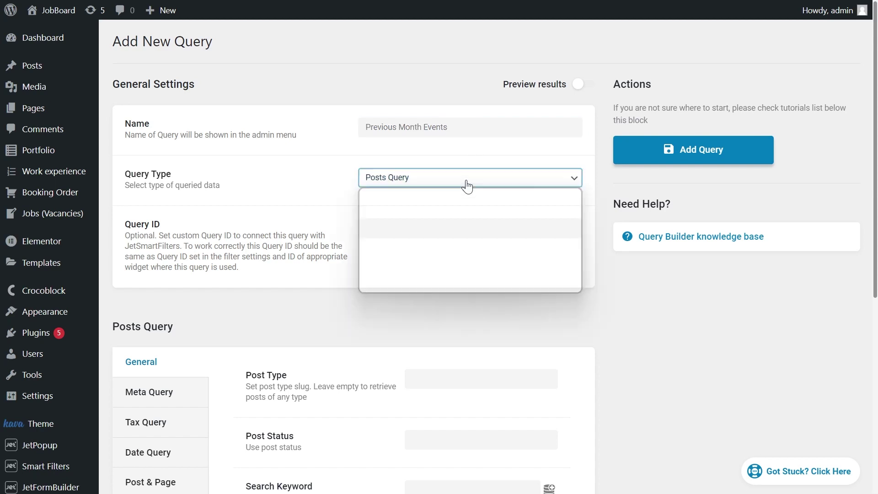
left_click(468, 203)
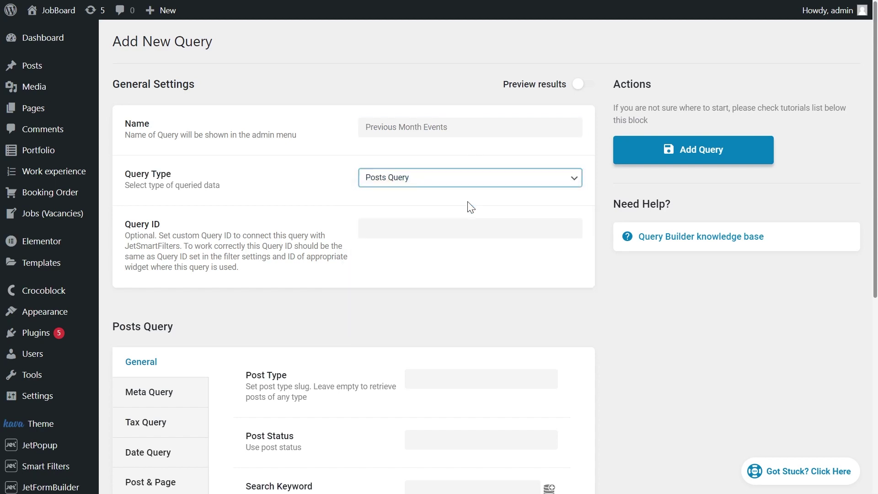
left_click(579, 87)
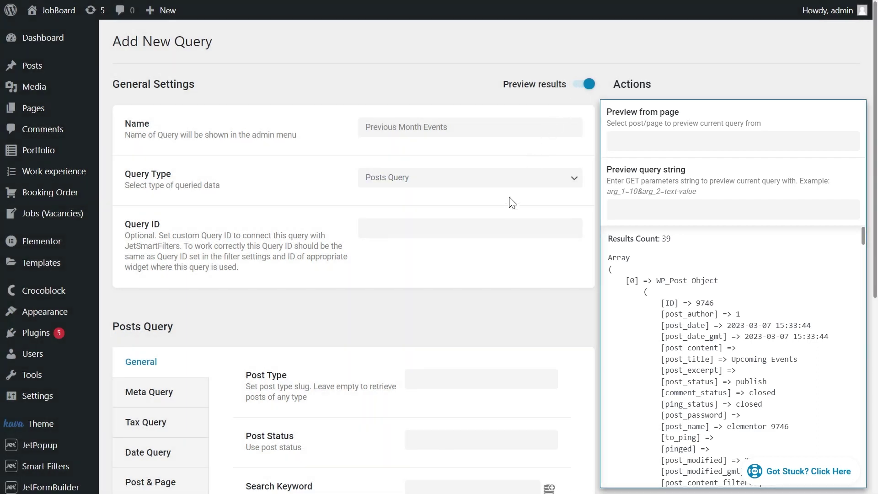
scroll(509, 205, "down", 3)
scroll(508, 207, "down", 1)
left_click(491, 174)
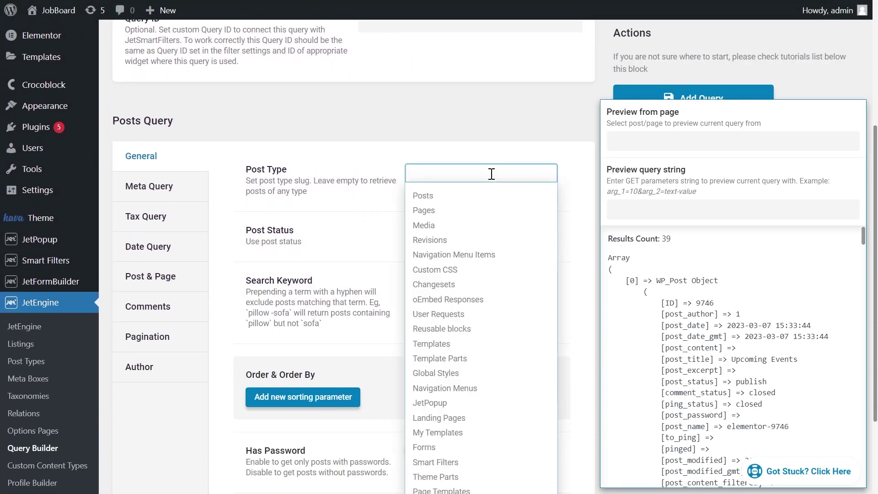
Step: Limit the query to Jobs (Vacancies) posts and add a new date query clause
type("Jo")
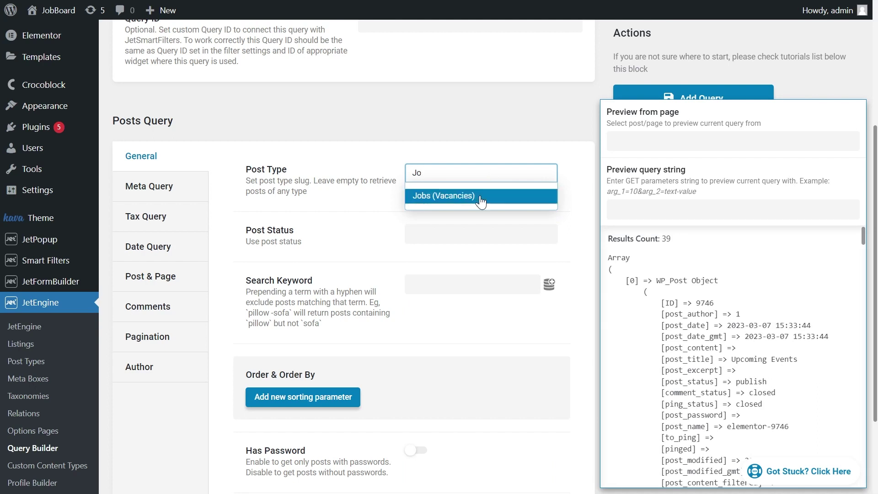
left_click(480, 197)
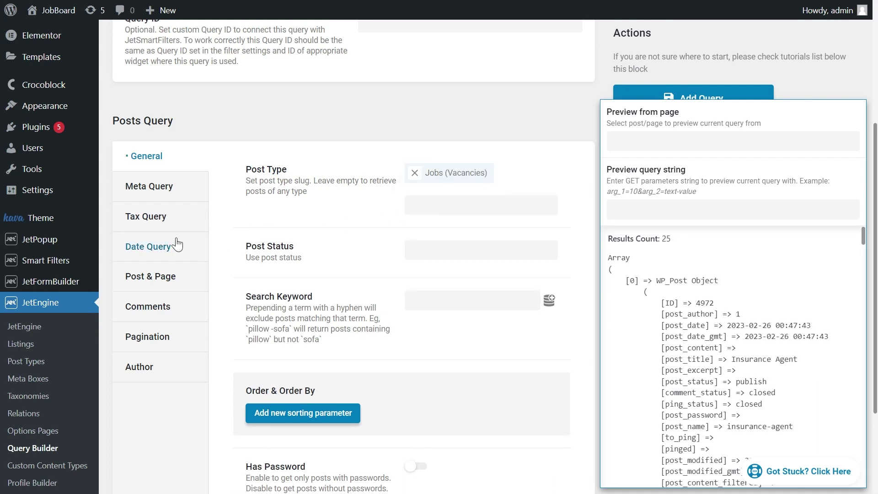
left_click(147, 243)
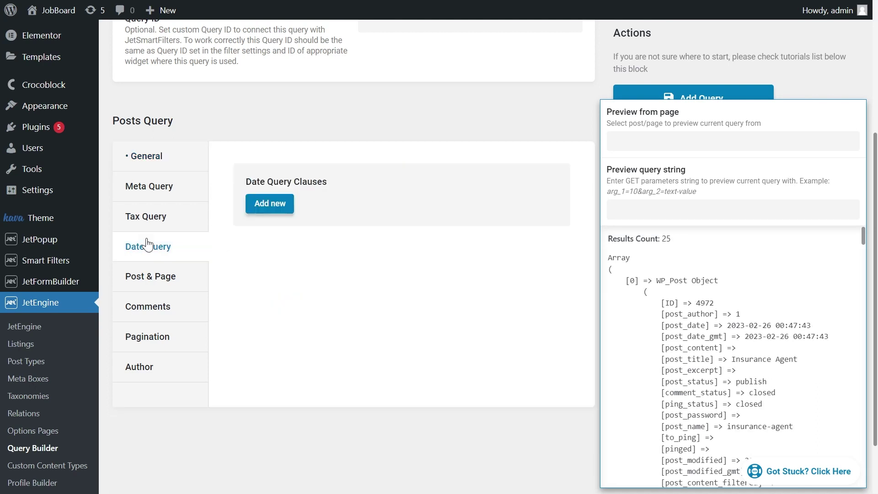
left_click(269, 206)
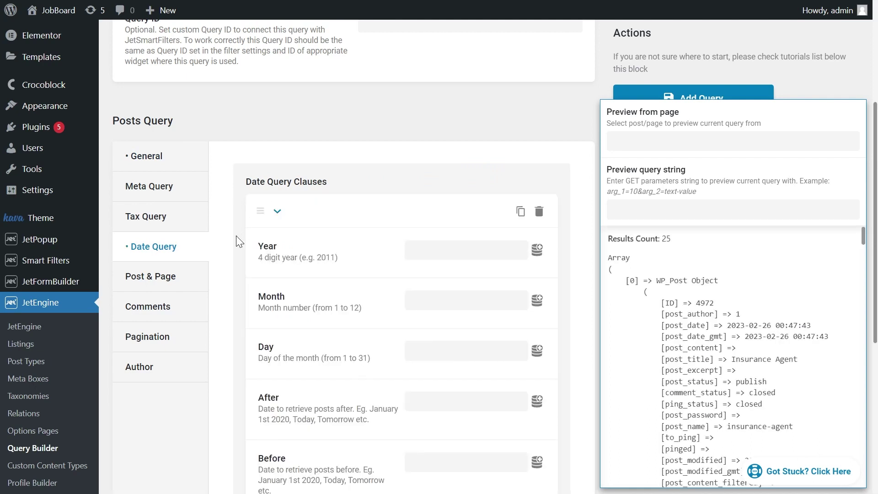
scroll(237, 236, "down", 3)
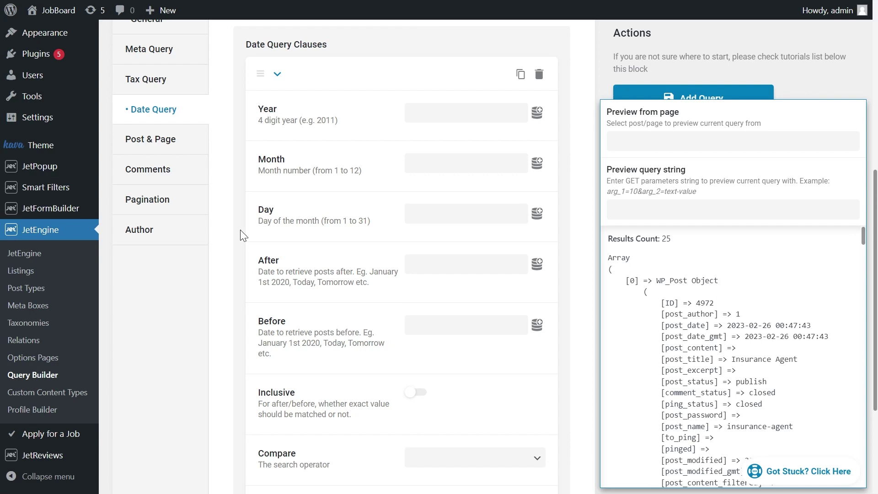
Step: Set the date clause to Year 2023, Month 2, Day 1, then delete the clause
left_click(421, 112)
type("2023")
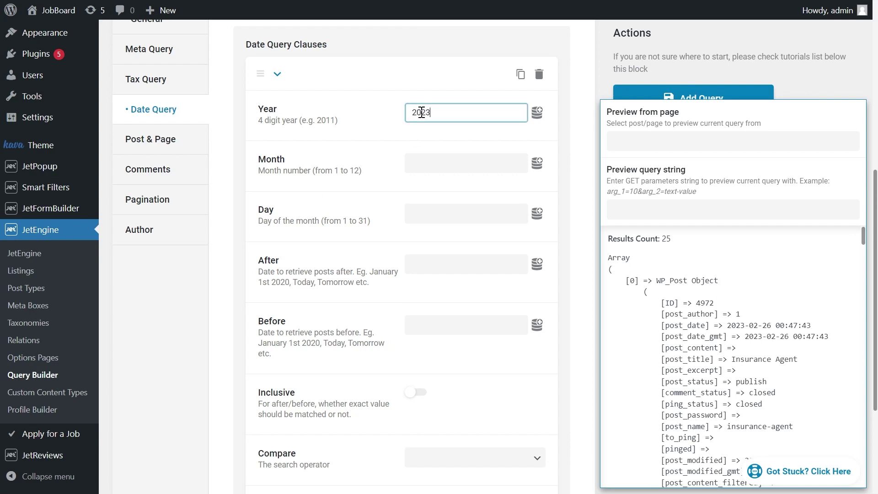
left_click(435, 165)
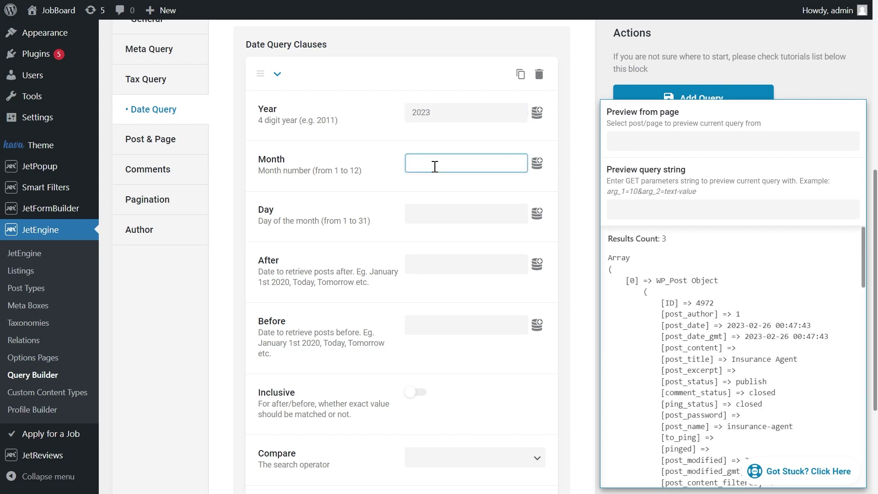
left_click(445, 209)
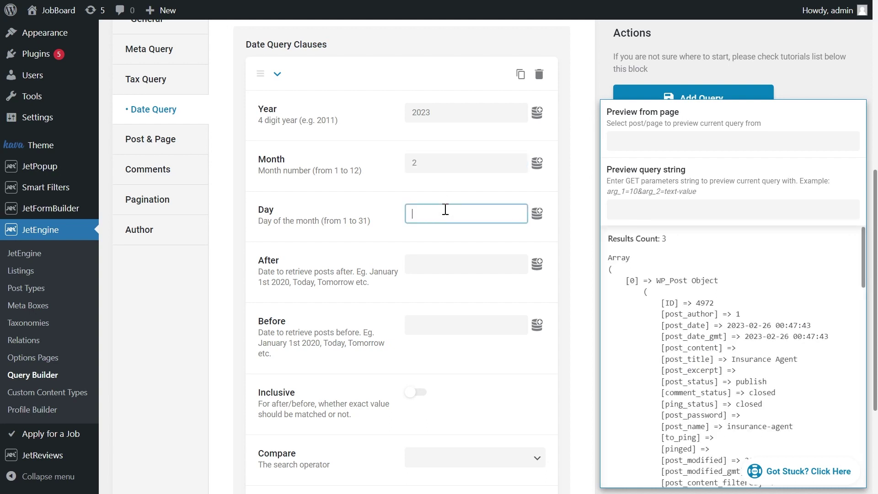
type("1")
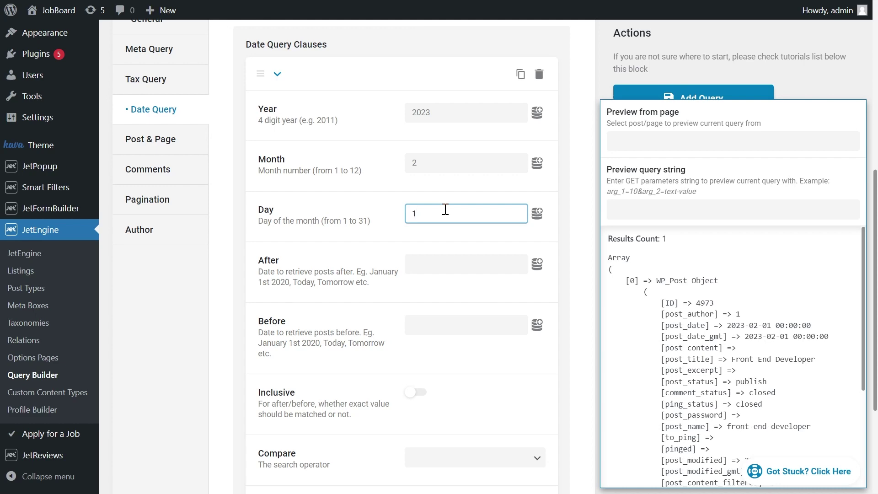
scroll(445, 209, "up", 3)
left_click(538, 211)
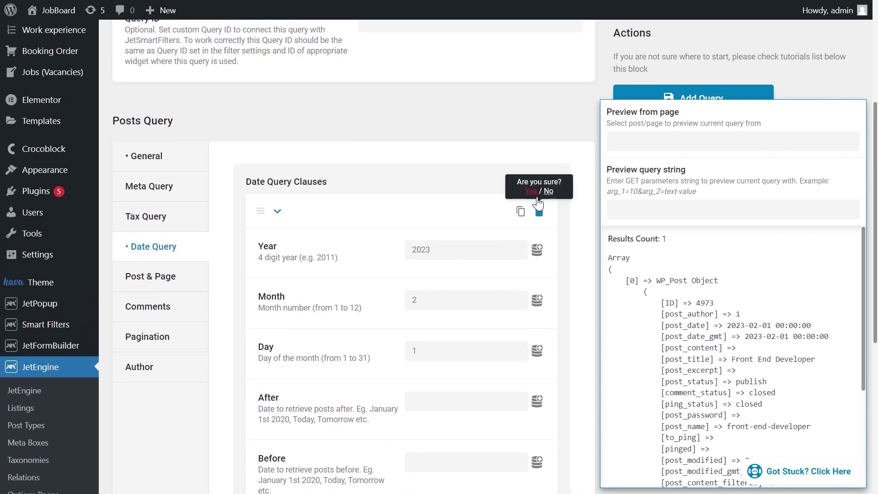
Step: Replace it with a new clause: After 'first day of previous month midnight', Before 'first day of this month midnight'
left_click(531, 191)
left_click(269, 202)
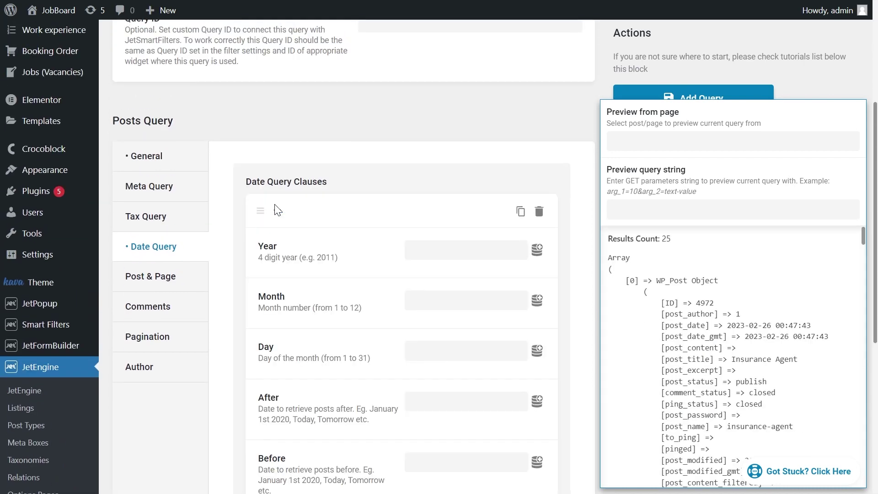
scroll(464, 139, "down", 3)
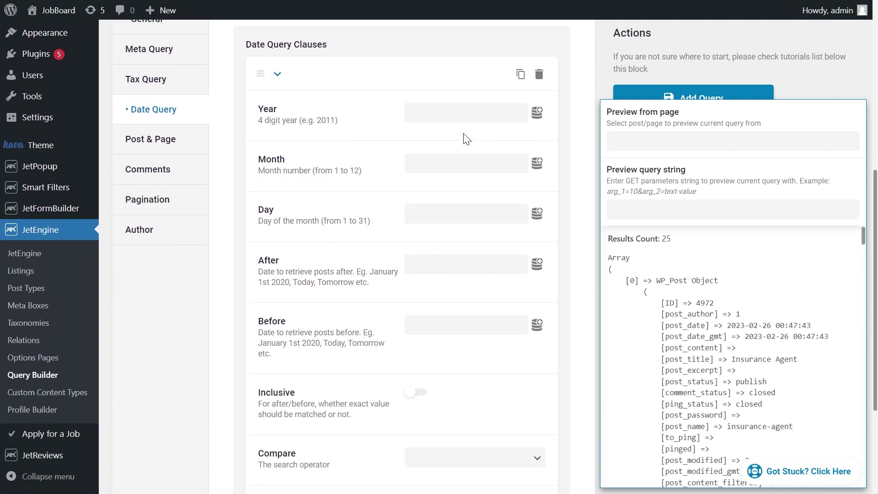
left_click(428, 259)
type("first day")
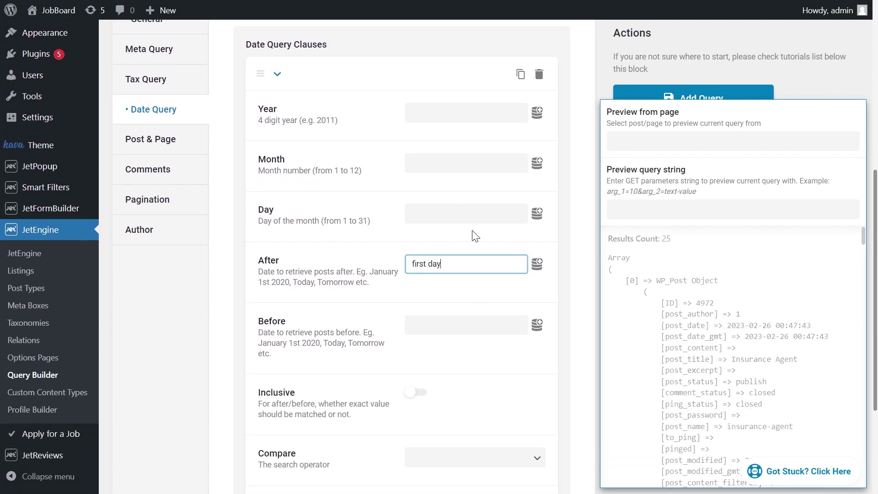
type(" of previous month")
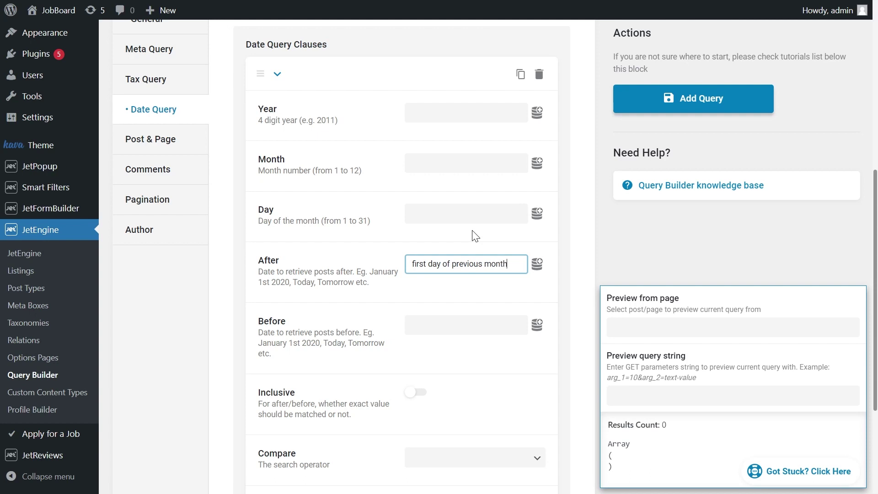
type(" midnight")
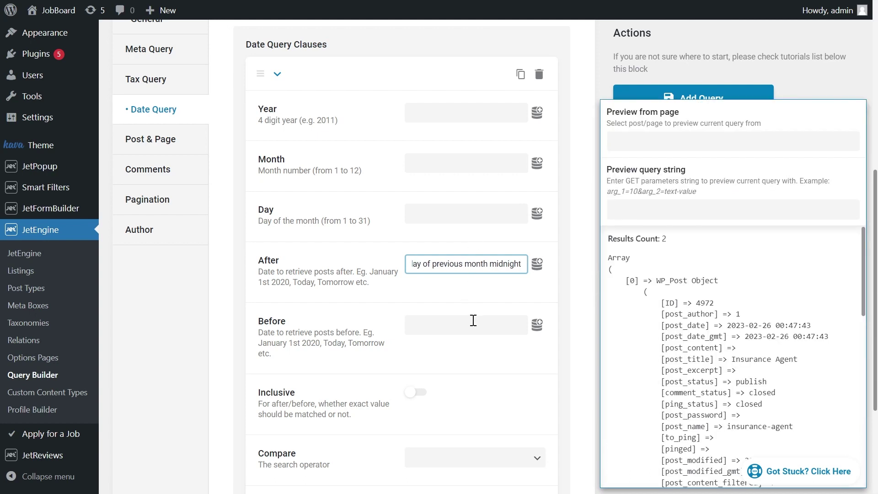
left_click(473, 320)
type("first day of")
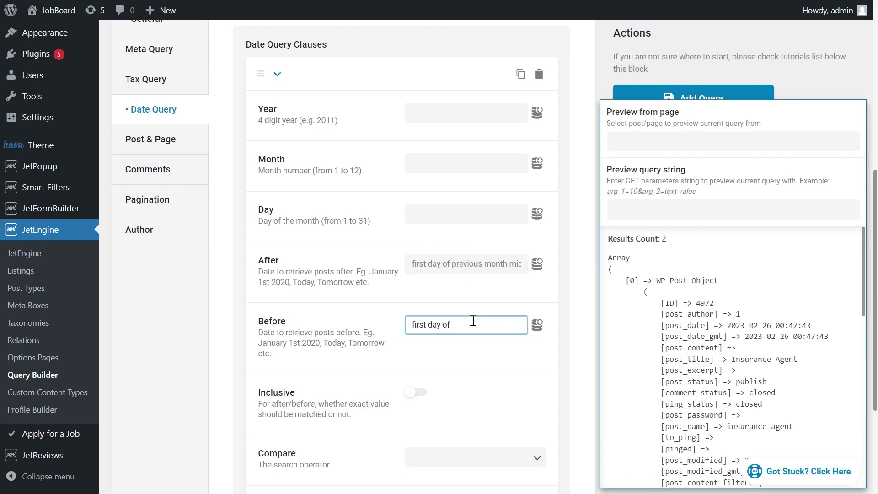
type(" this month midnight")
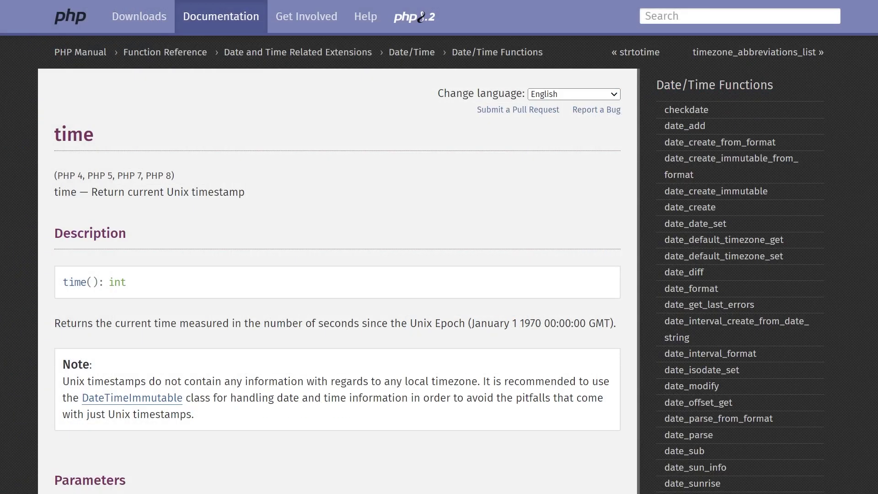
scroll(338, 265, "down", 2)
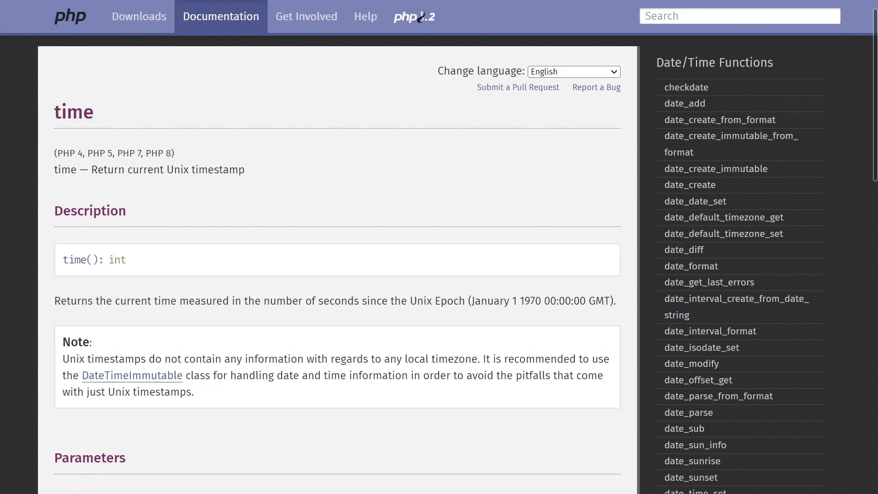
scroll(337, 265, "down", 3)
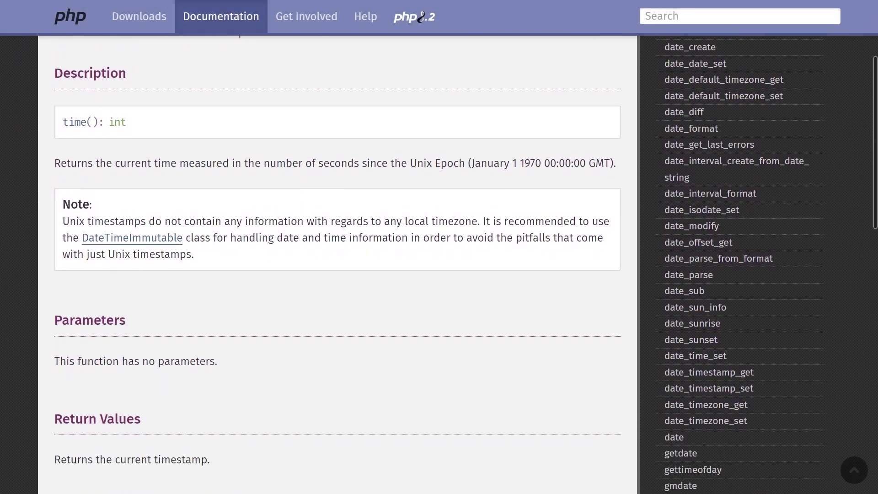
scroll(337, 265, "down", 3)
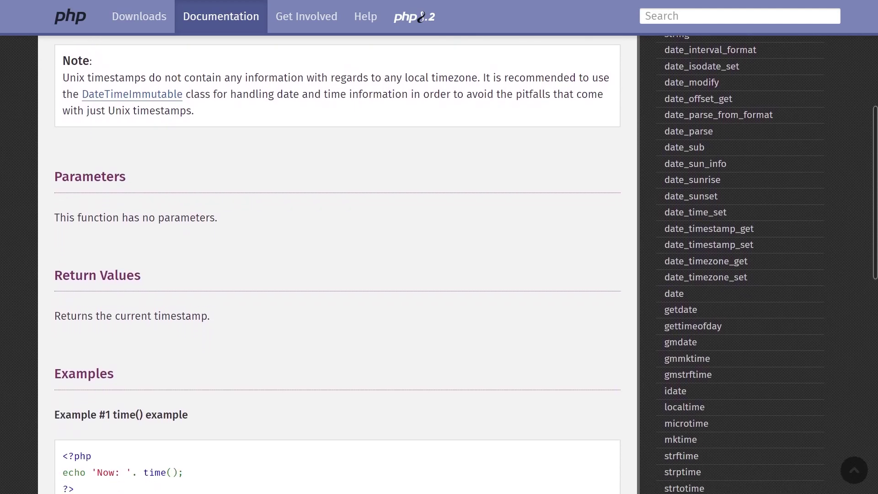
scroll(337, 265, "down", 3)
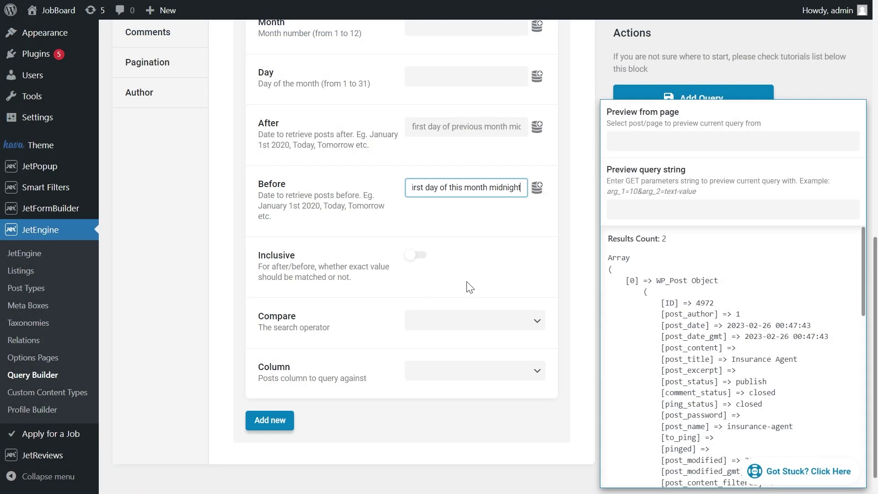
Step: Make the date range inclusive and compare it against the Post date column
left_click(418, 257)
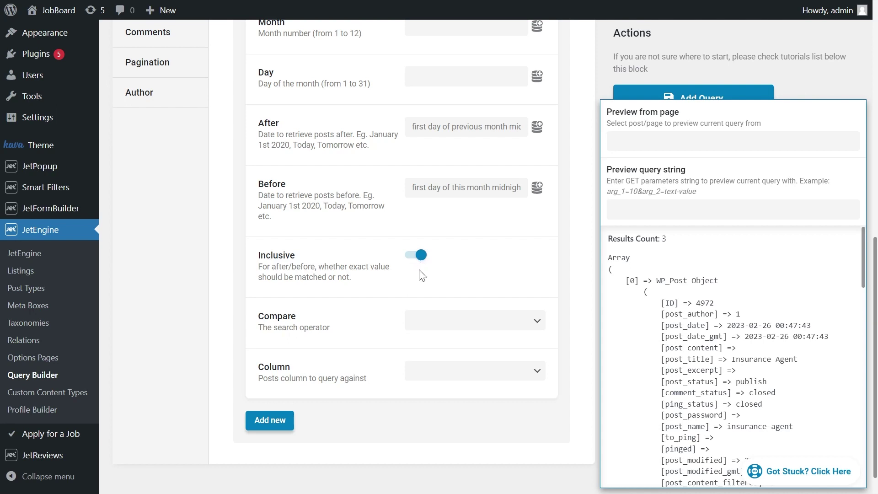
left_click(423, 372)
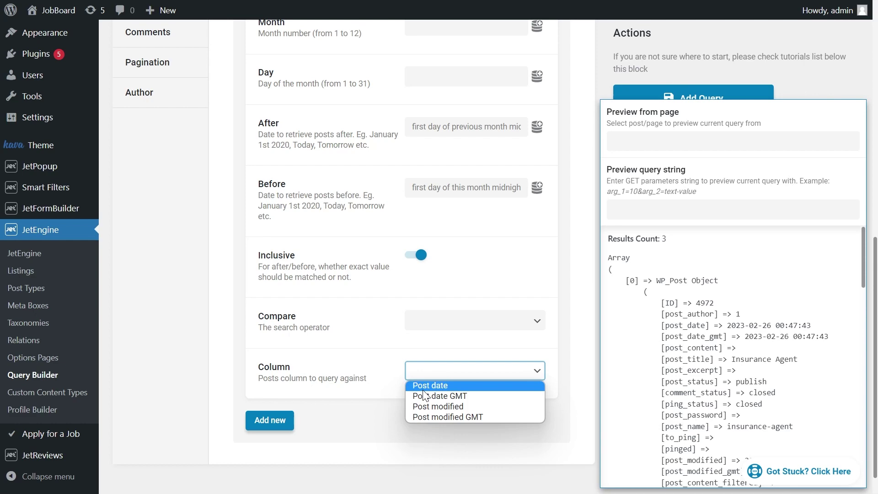
left_click(424, 390)
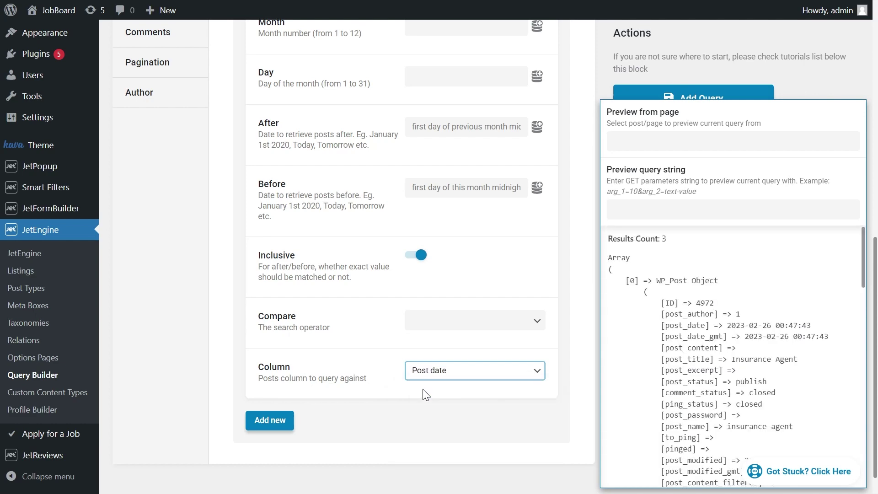
Step: Turn off the results preview and save the Previous Month Events query
scroll(425, 394, "up", 10)
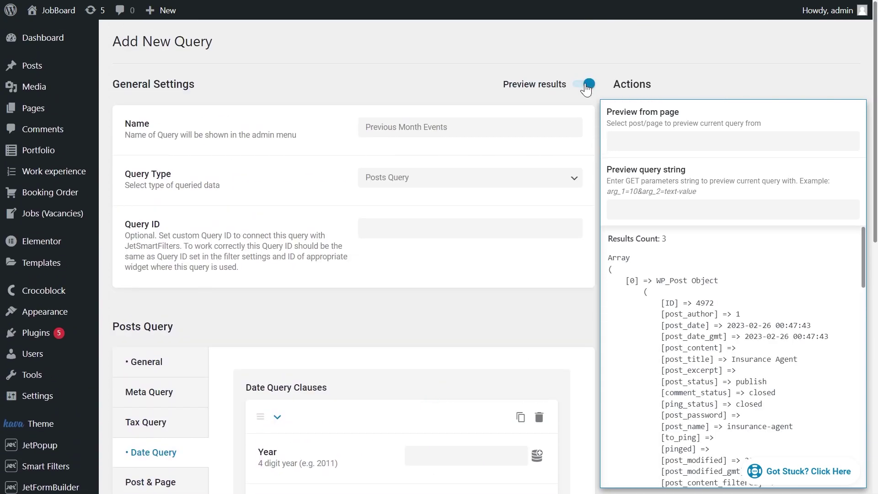
left_click(586, 85)
left_click(652, 149)
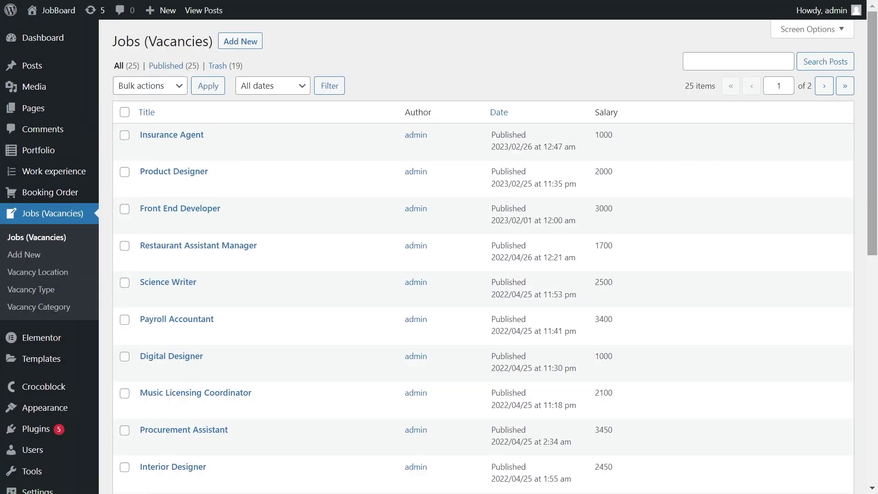
scroll(439, 256, "down", 2)
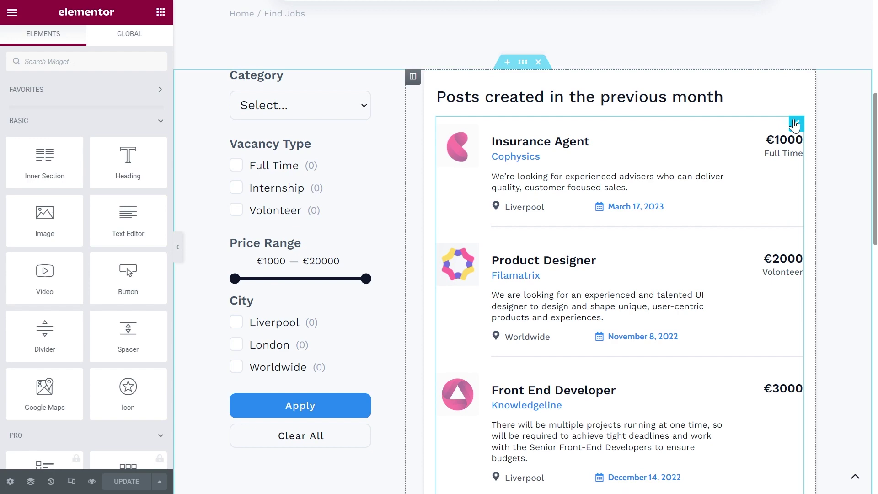
Step: Enable Use Custom Query on the listing grid, select Previous Month Events, and update the page
left_click(795, 123)
scroll(87, 143, "down", 8)
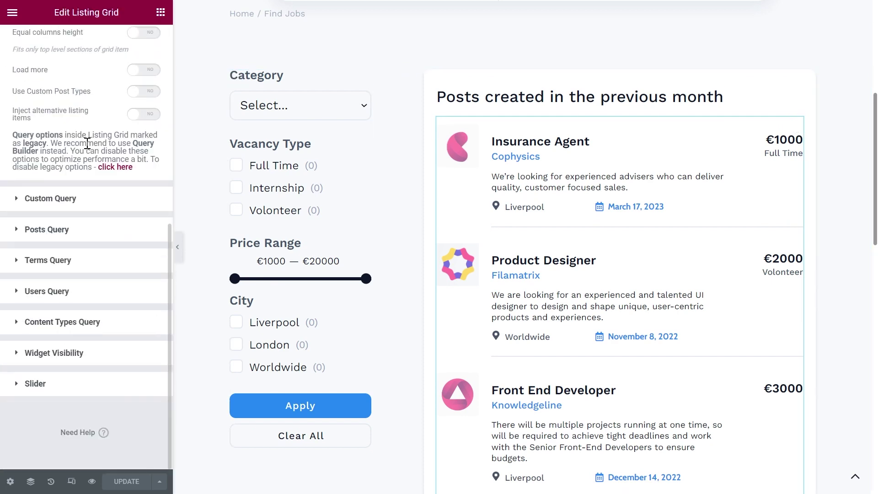
left_click(51, 198)
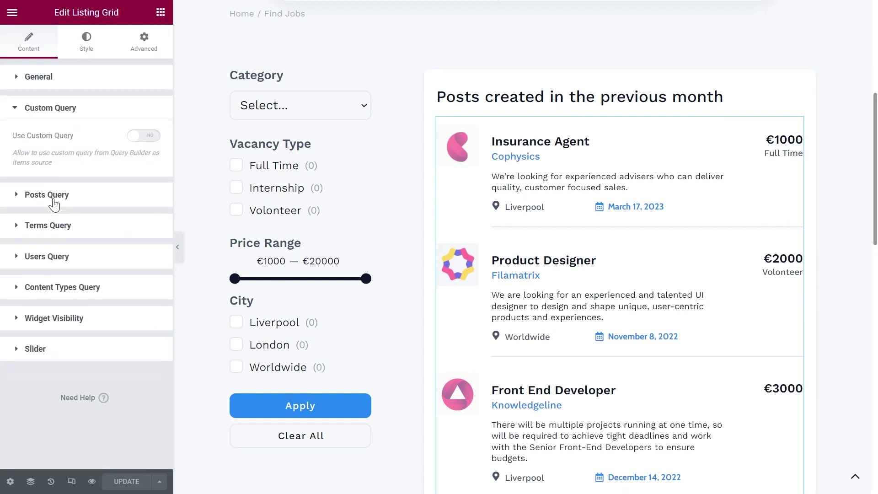
left_click(147, 137)
left_click(114, 188)
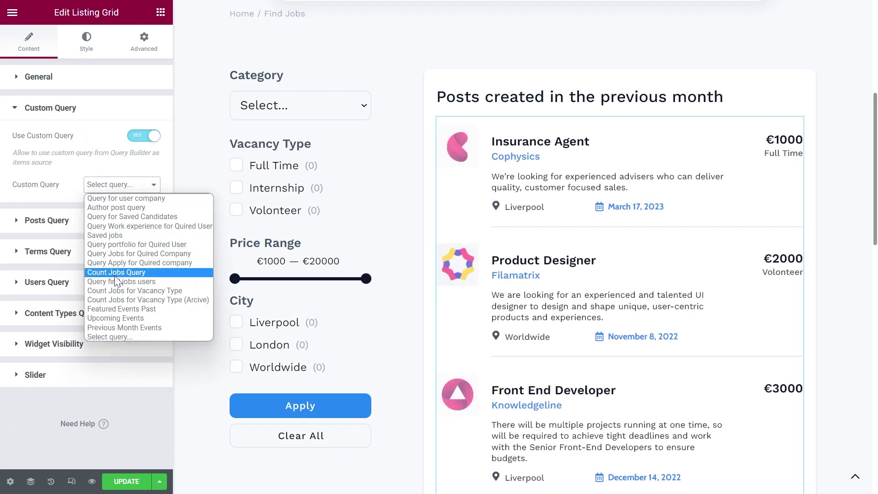
left_click(115, 328)
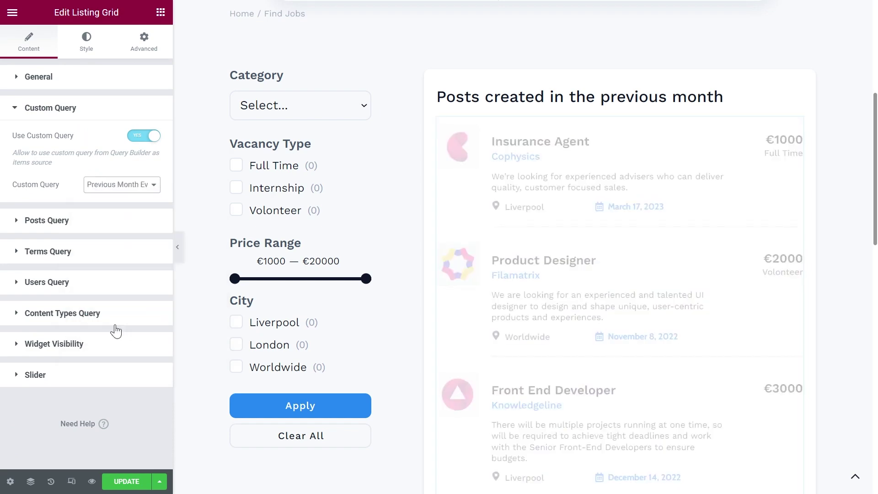
left_click(121, 482)
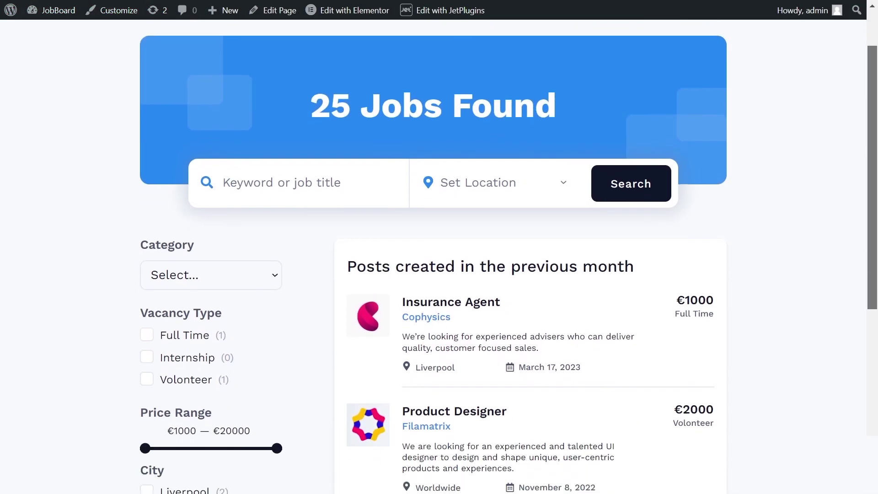
Step: Scroll the live Find Jobs page down to the 'Posts created in the previous month' grid showing three jobs
scroll(438, 247, "down", 3)
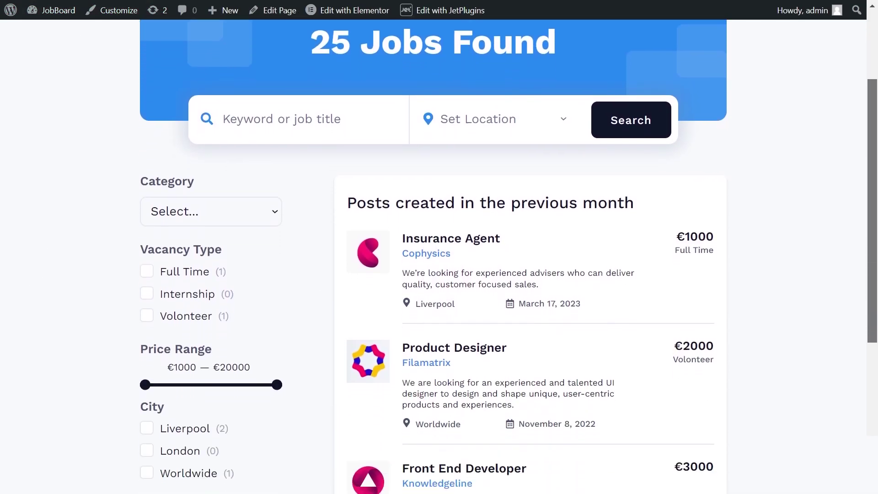
scroll(439, 247, "down", 2)
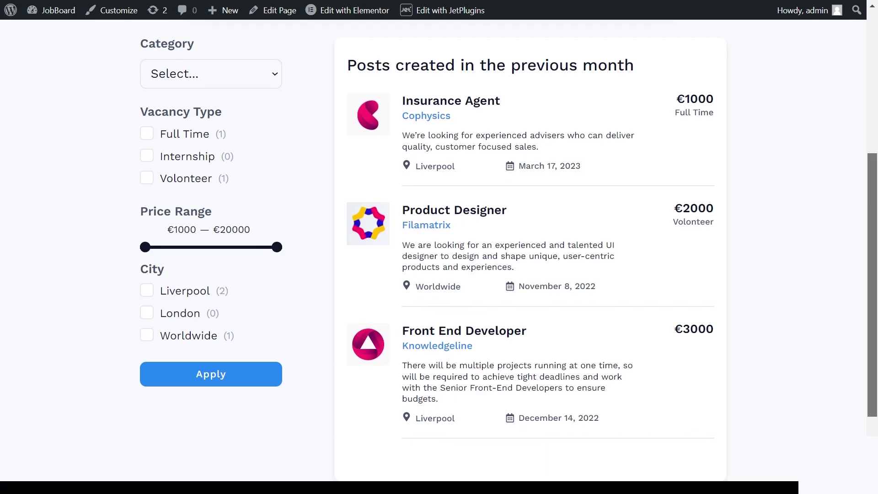